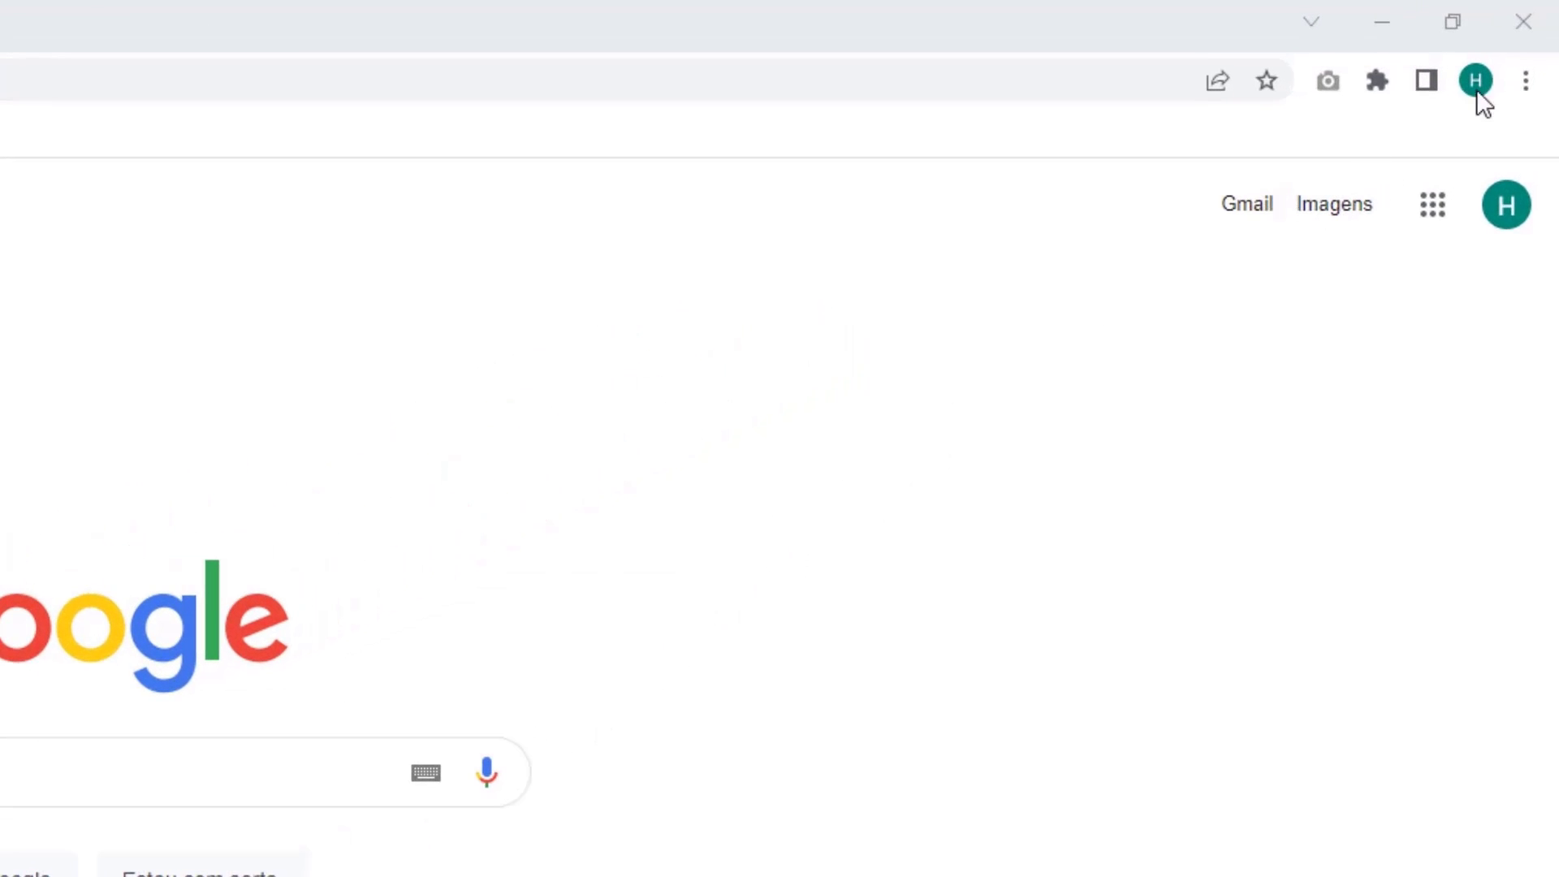
Step: Clear the browser's cookies and cached images and files for the last hour (Última hora), with browsing history excluded
click(1525, 81)
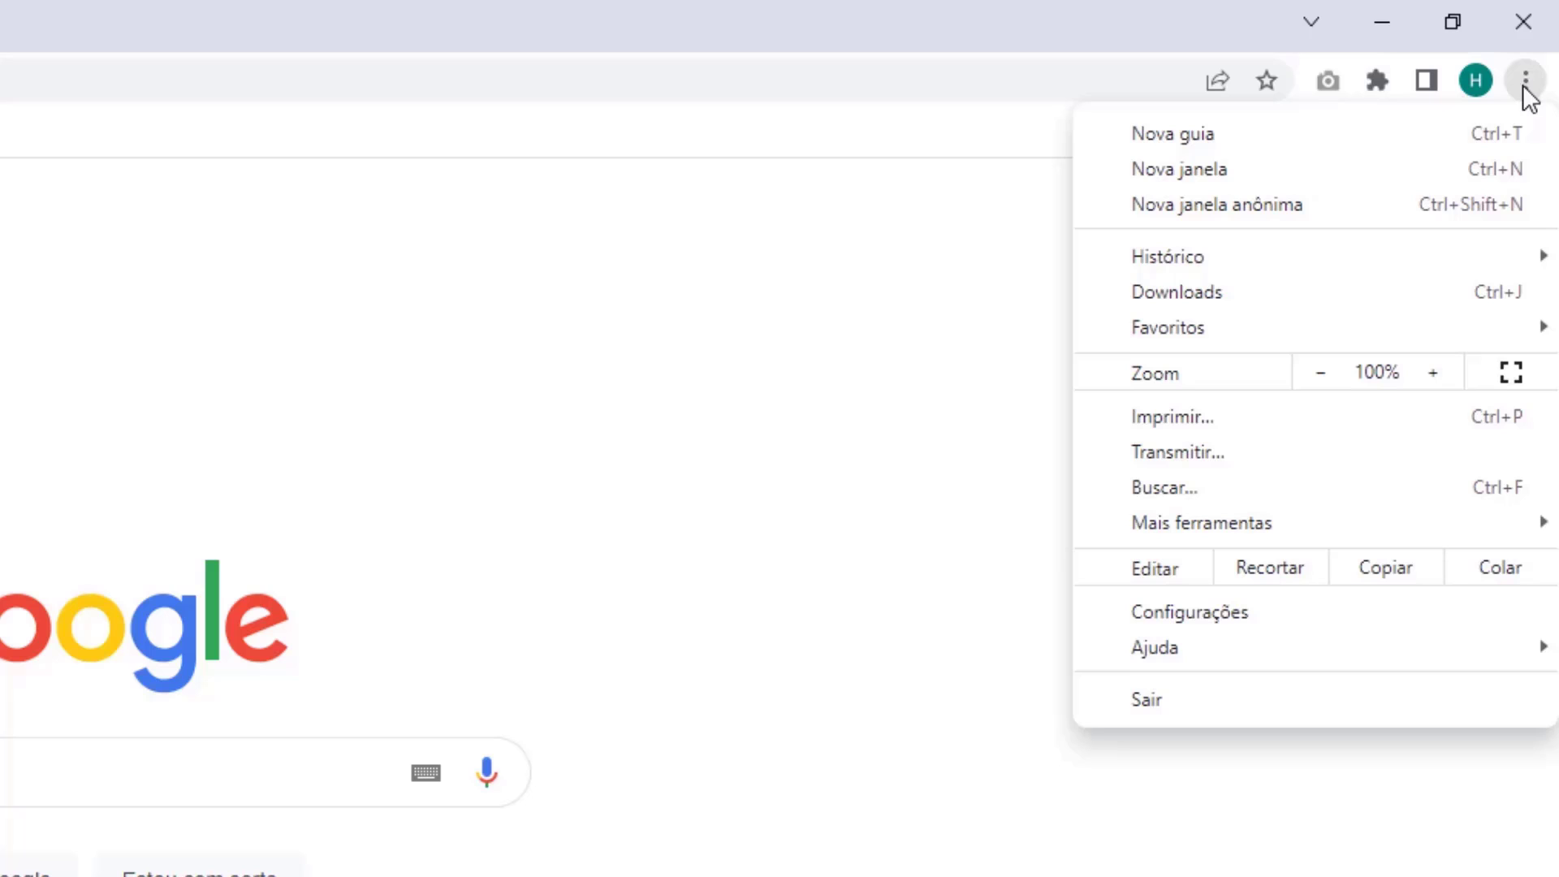
mouse_move(1216, 526)
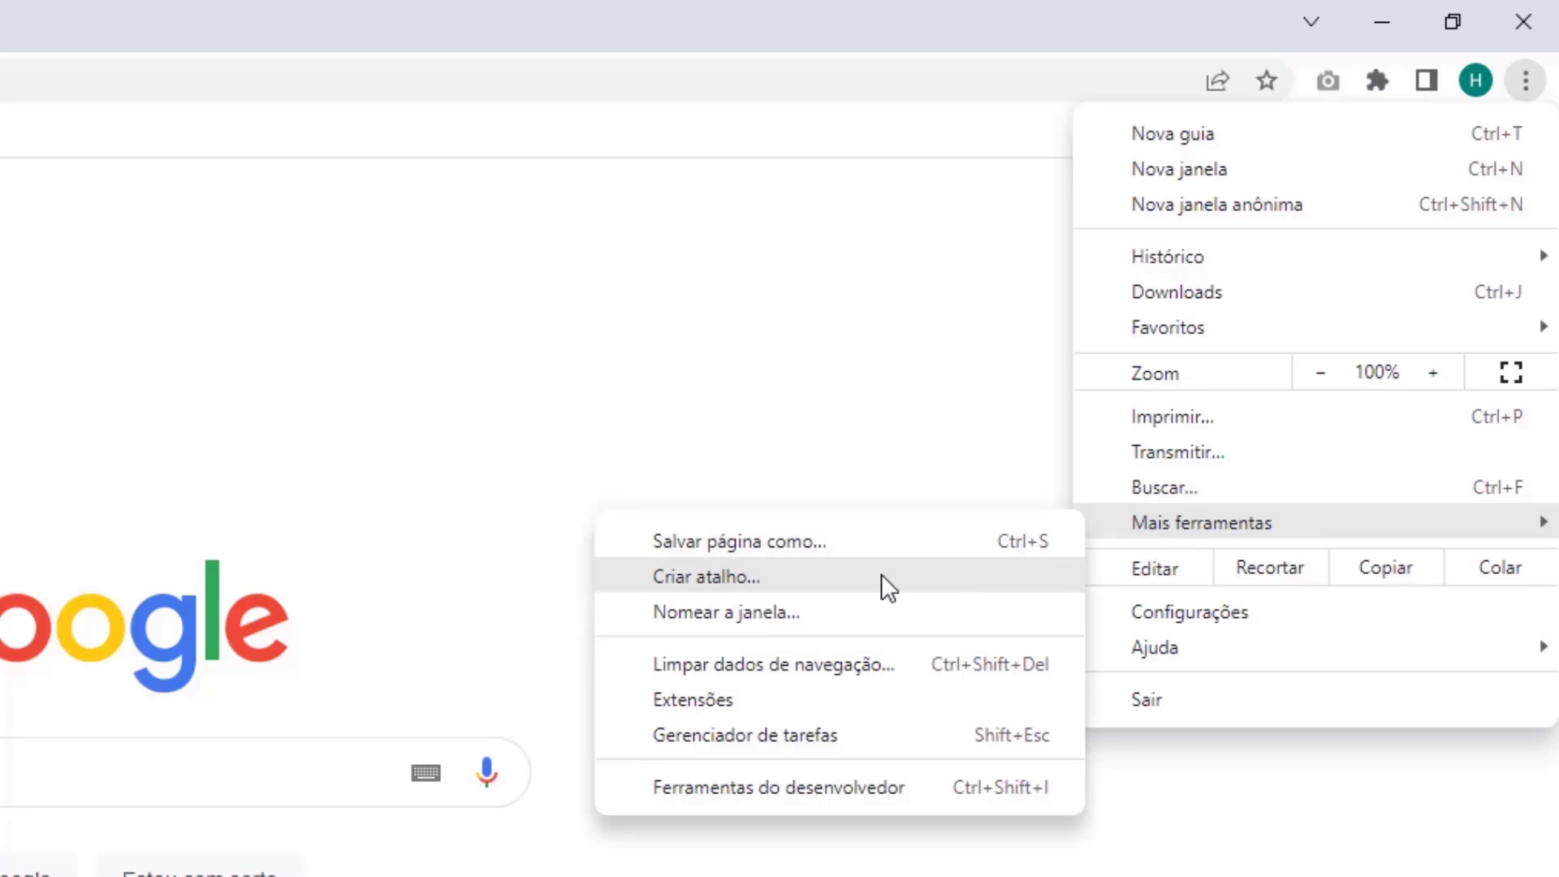
click(758, 668)
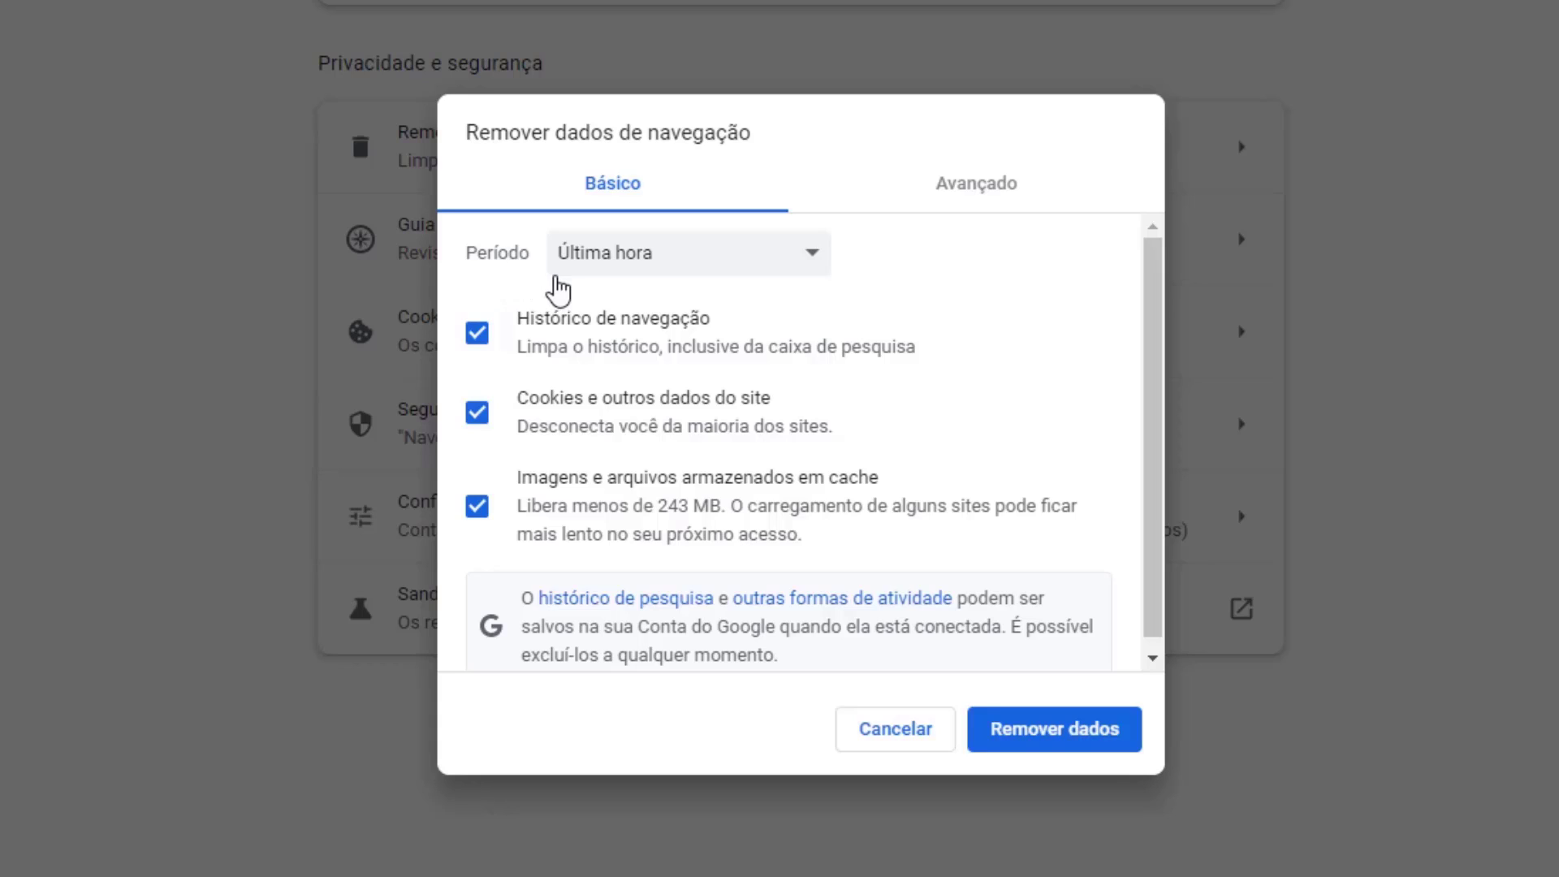
click(611, 268)
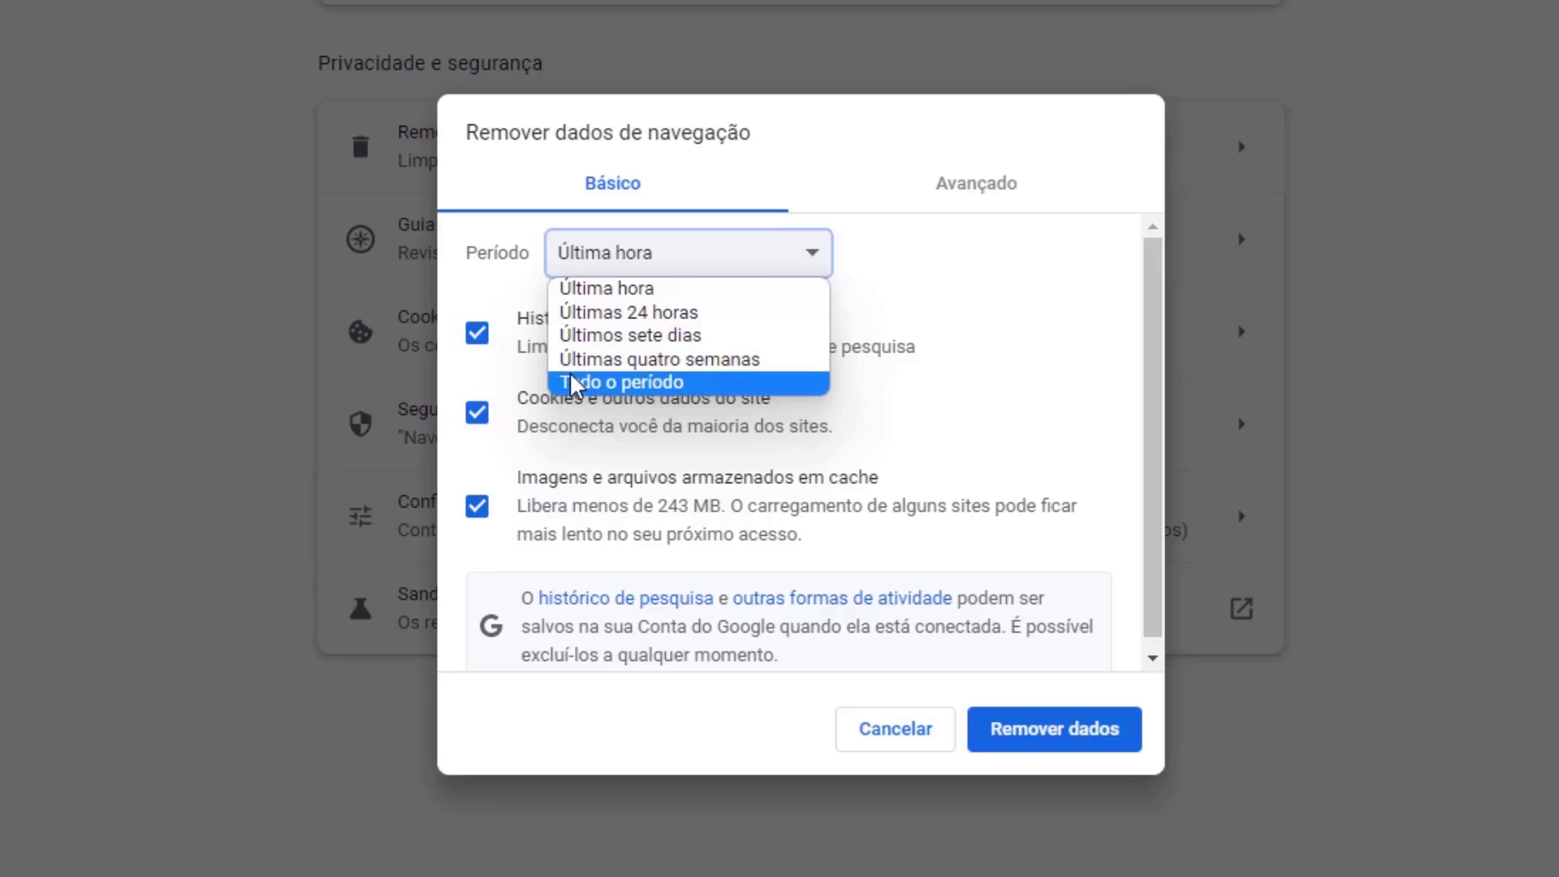
click(569, 294)
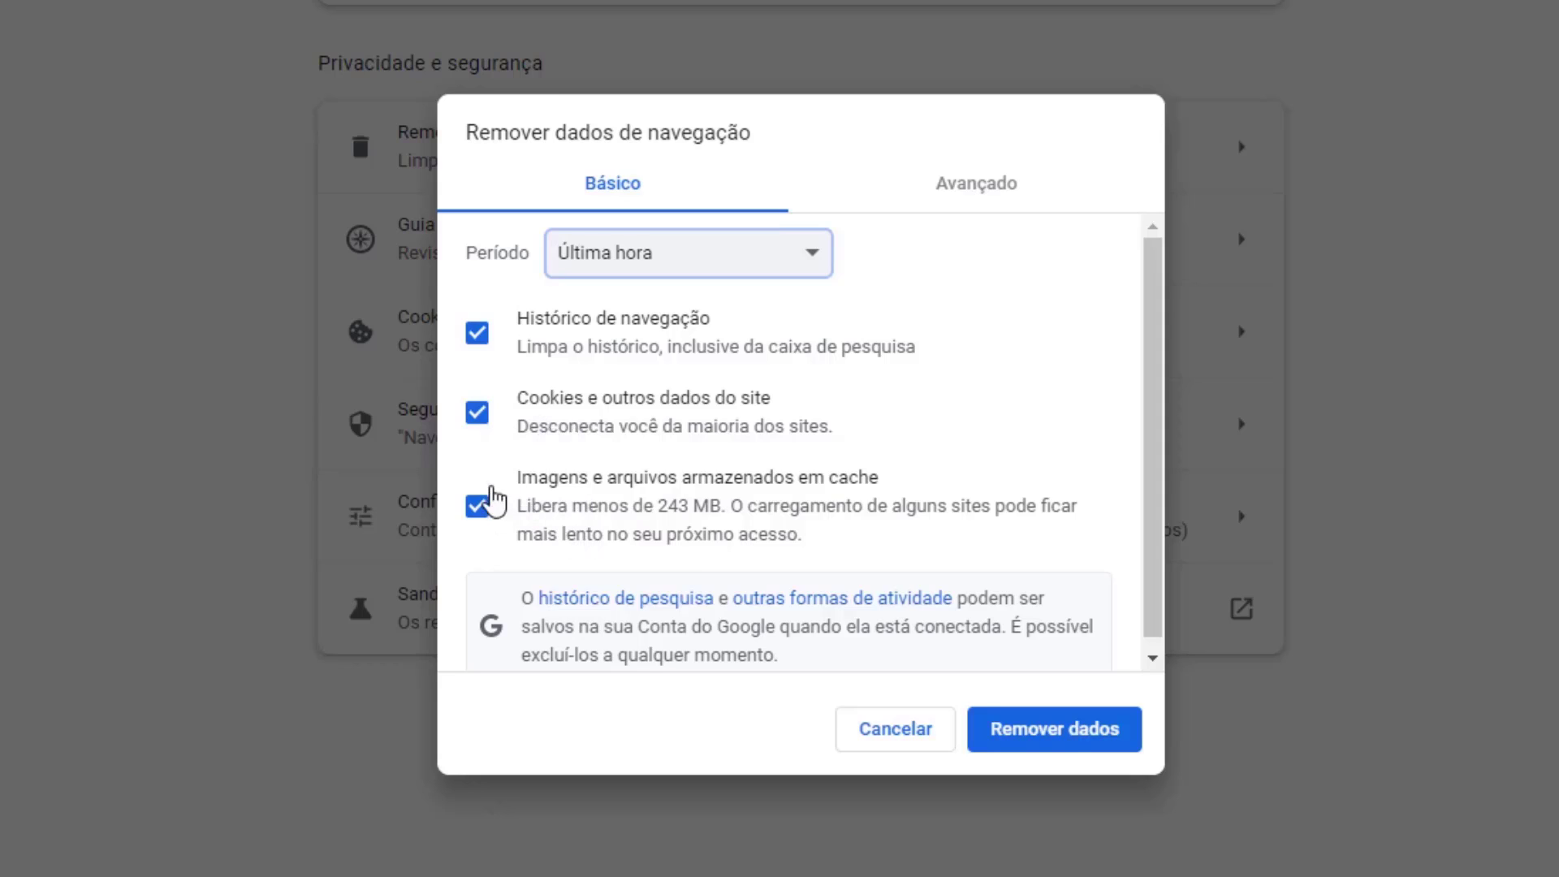
click(479, 341)
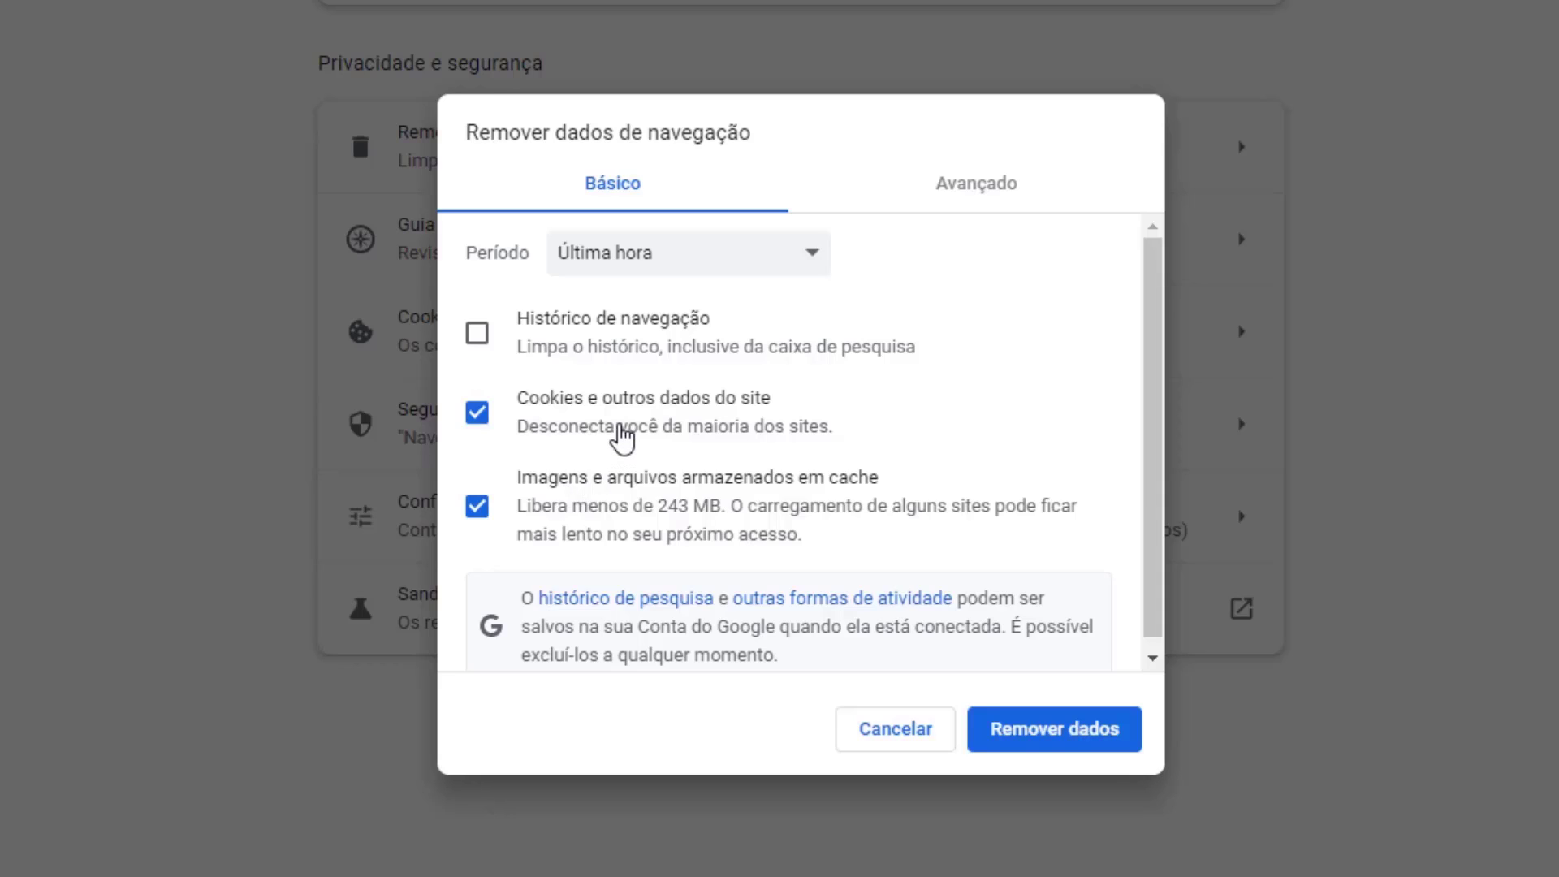
click(1051, 743)
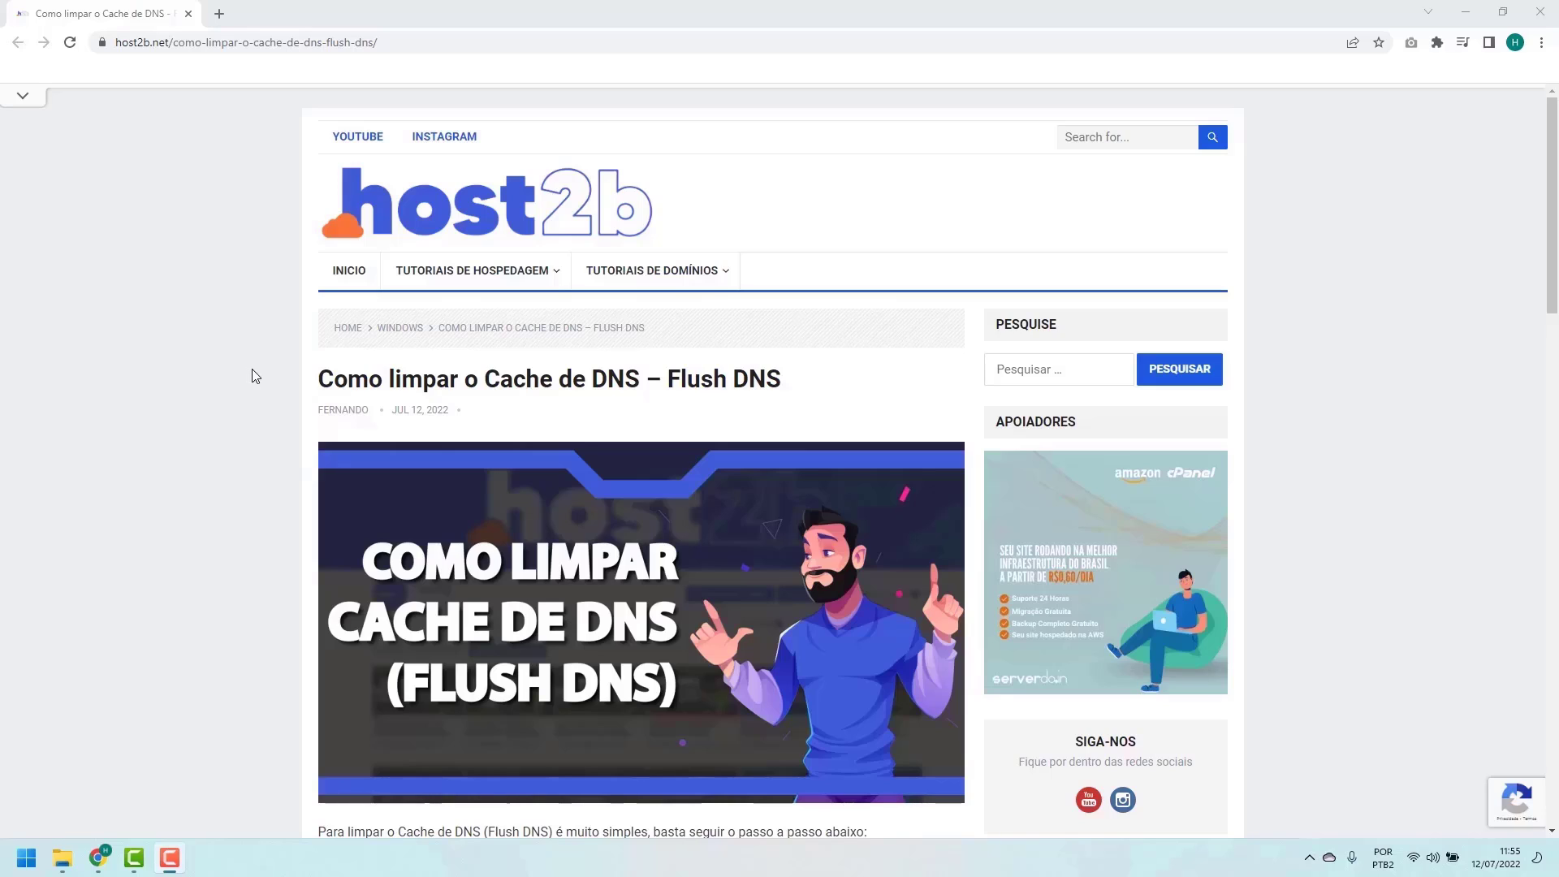
Step: Read through the DNS cache flushing article, search Windows for cmd and run Prompt de Comando as administrator
scroll(261, 369, down, 5)
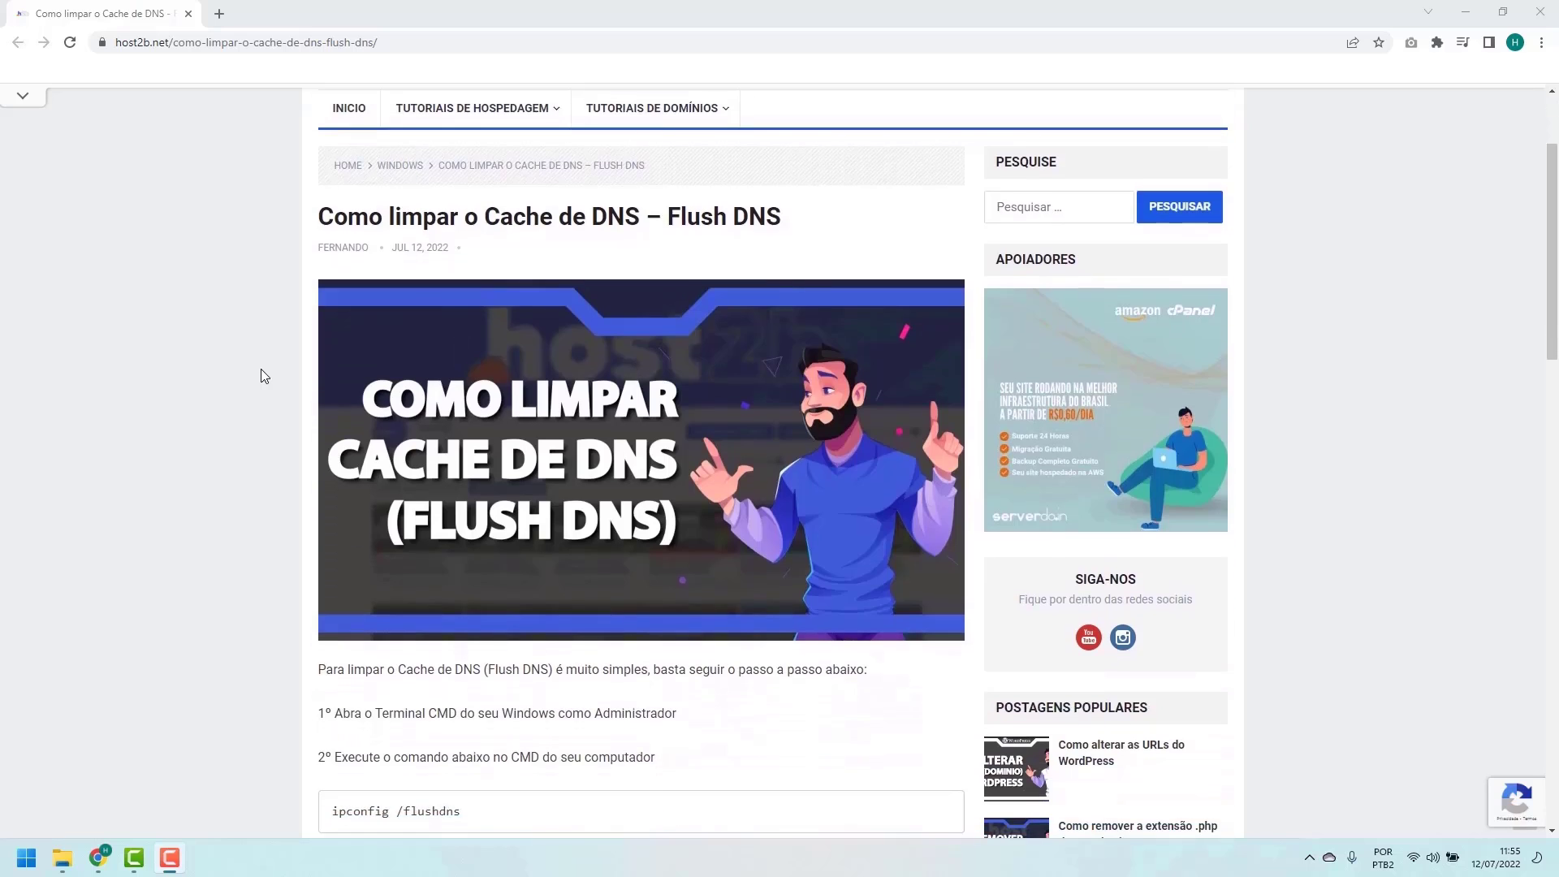
scroll(261, 368, down, 1)
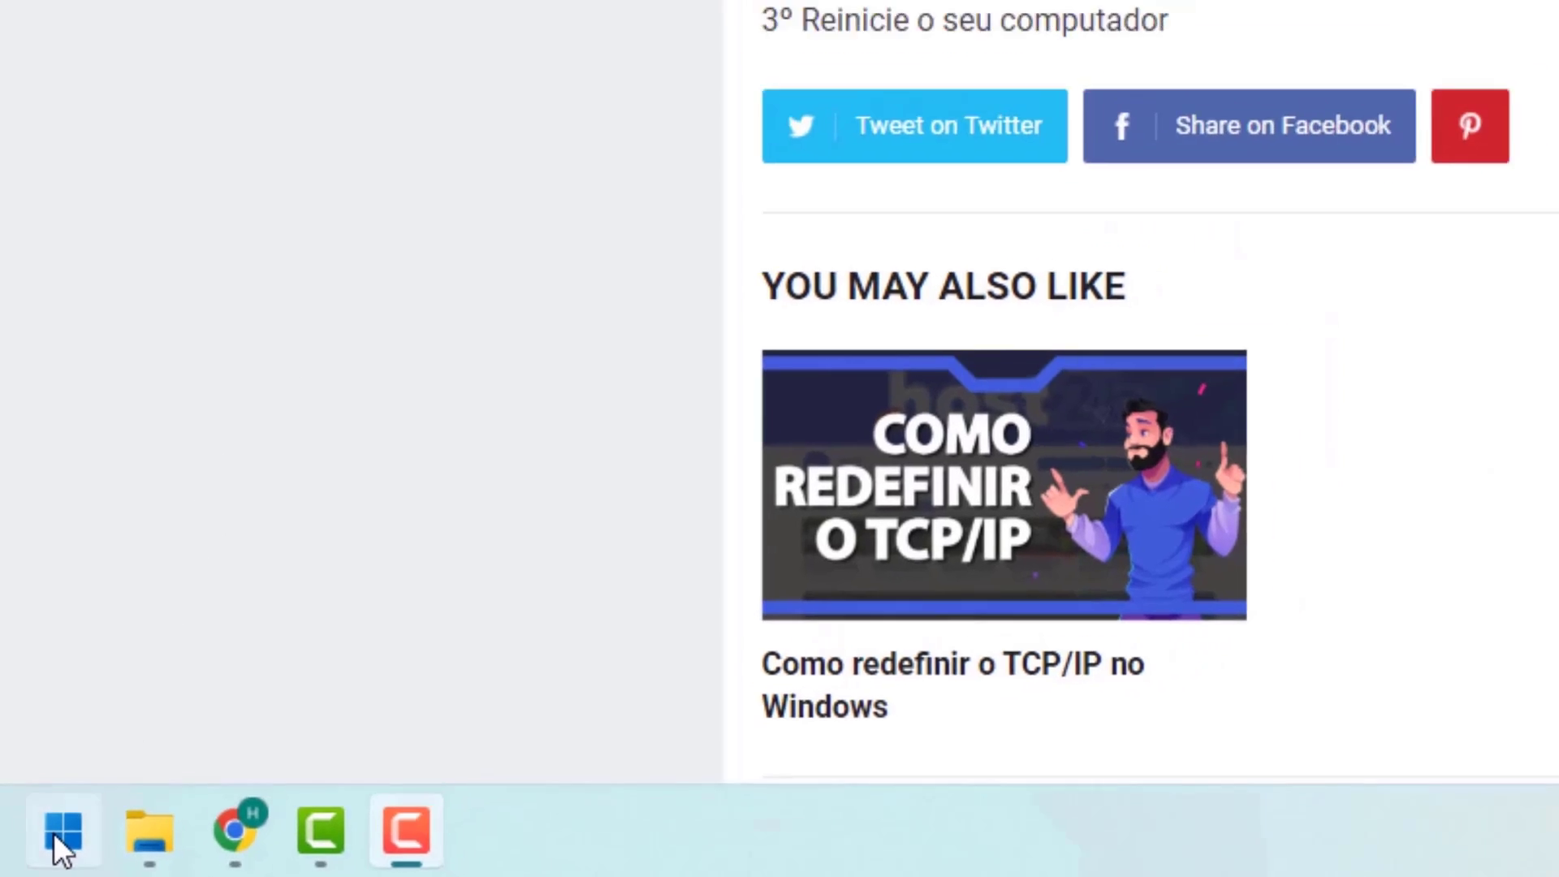
click(63, 827)
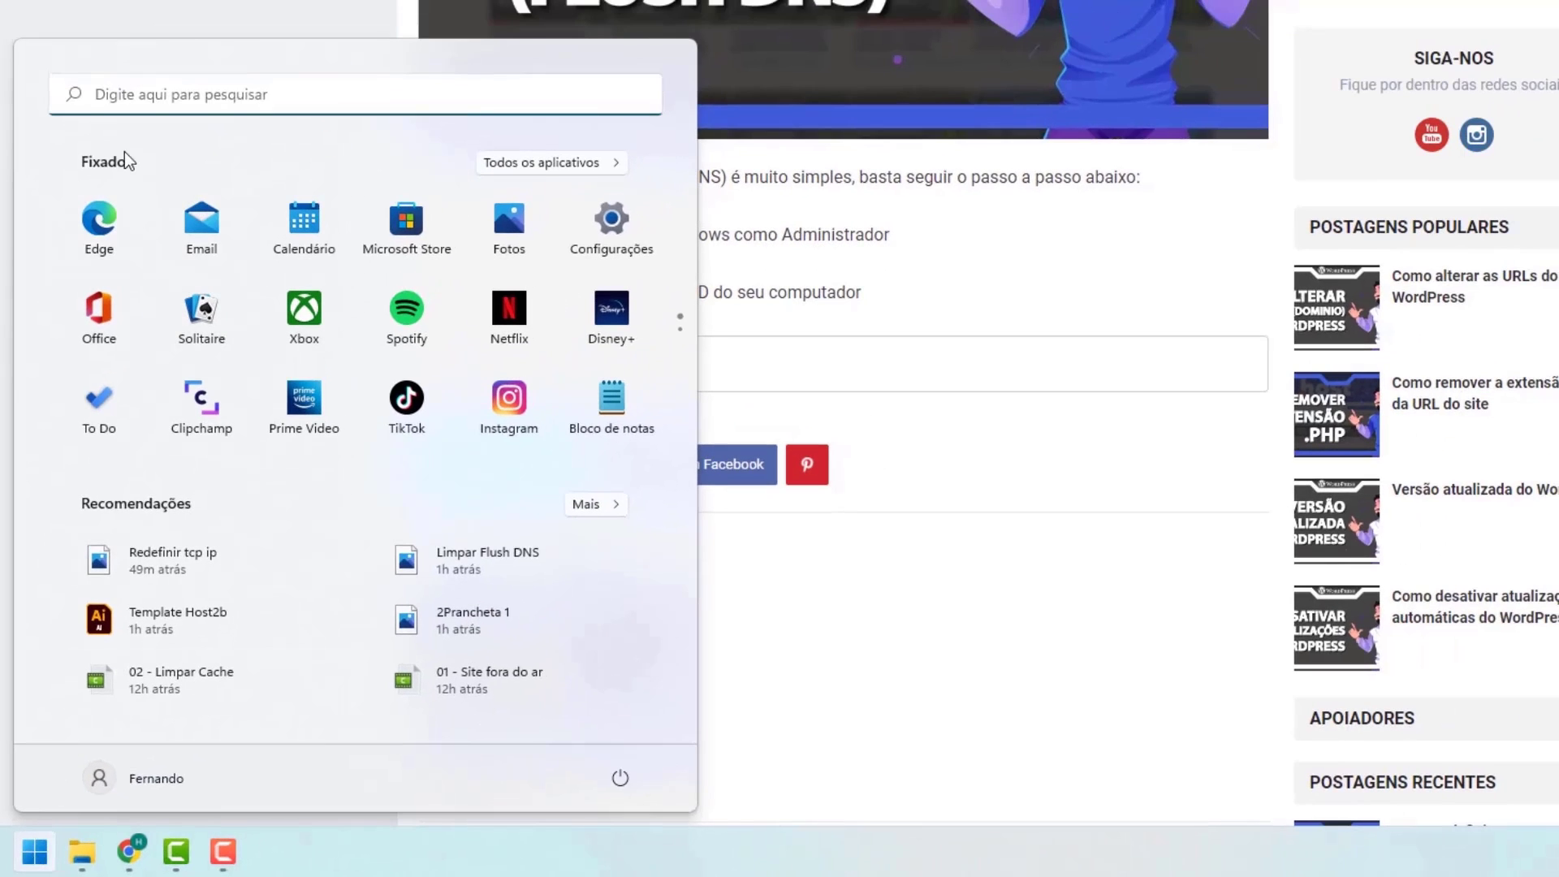
click(118, 102)
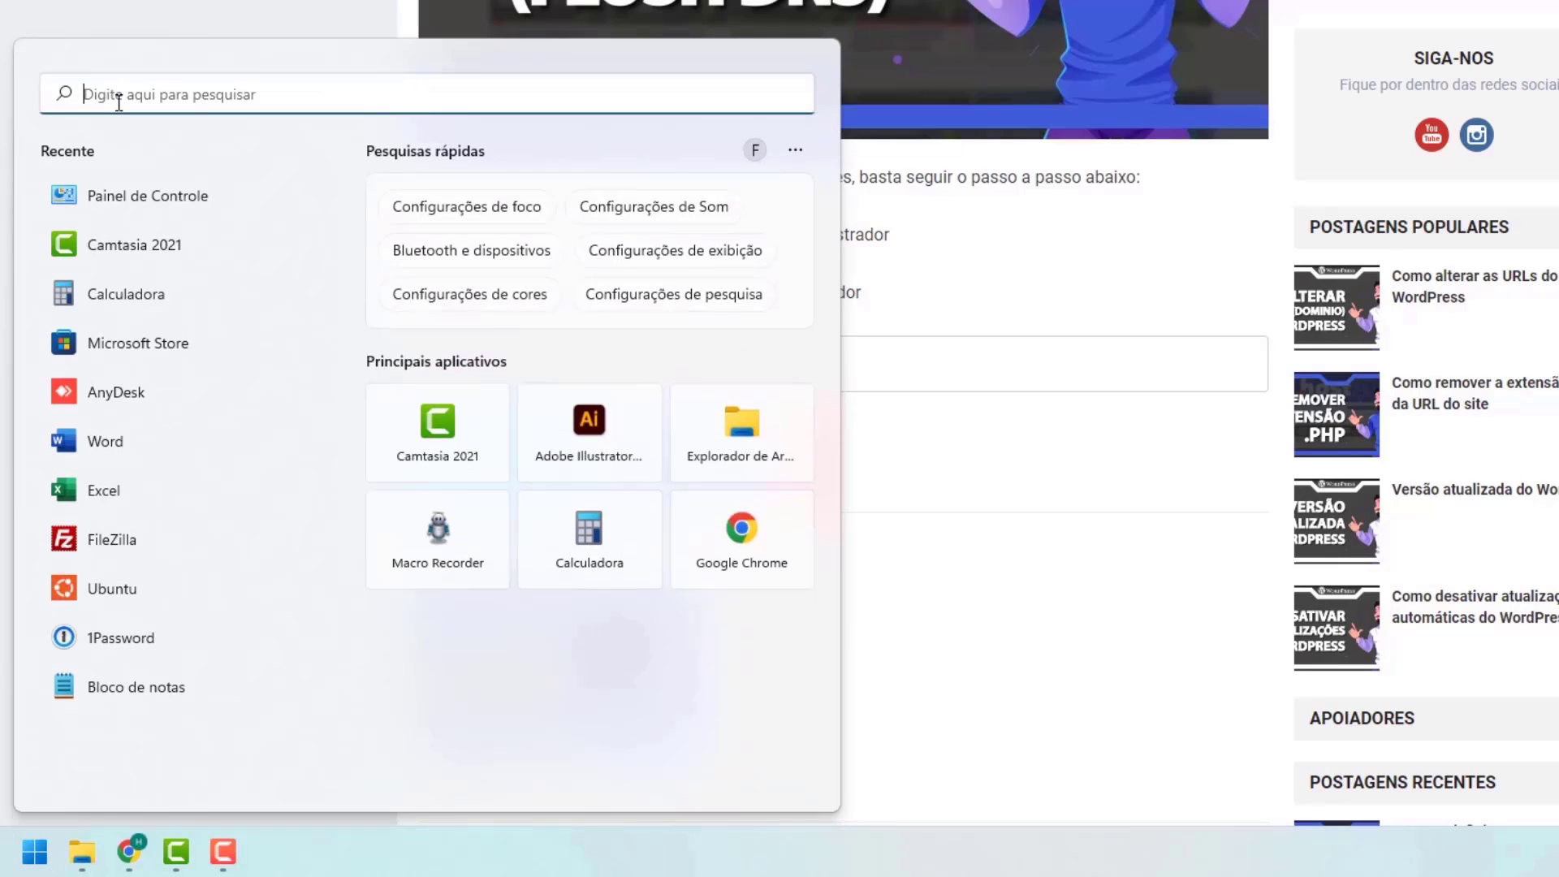
text(cmd)
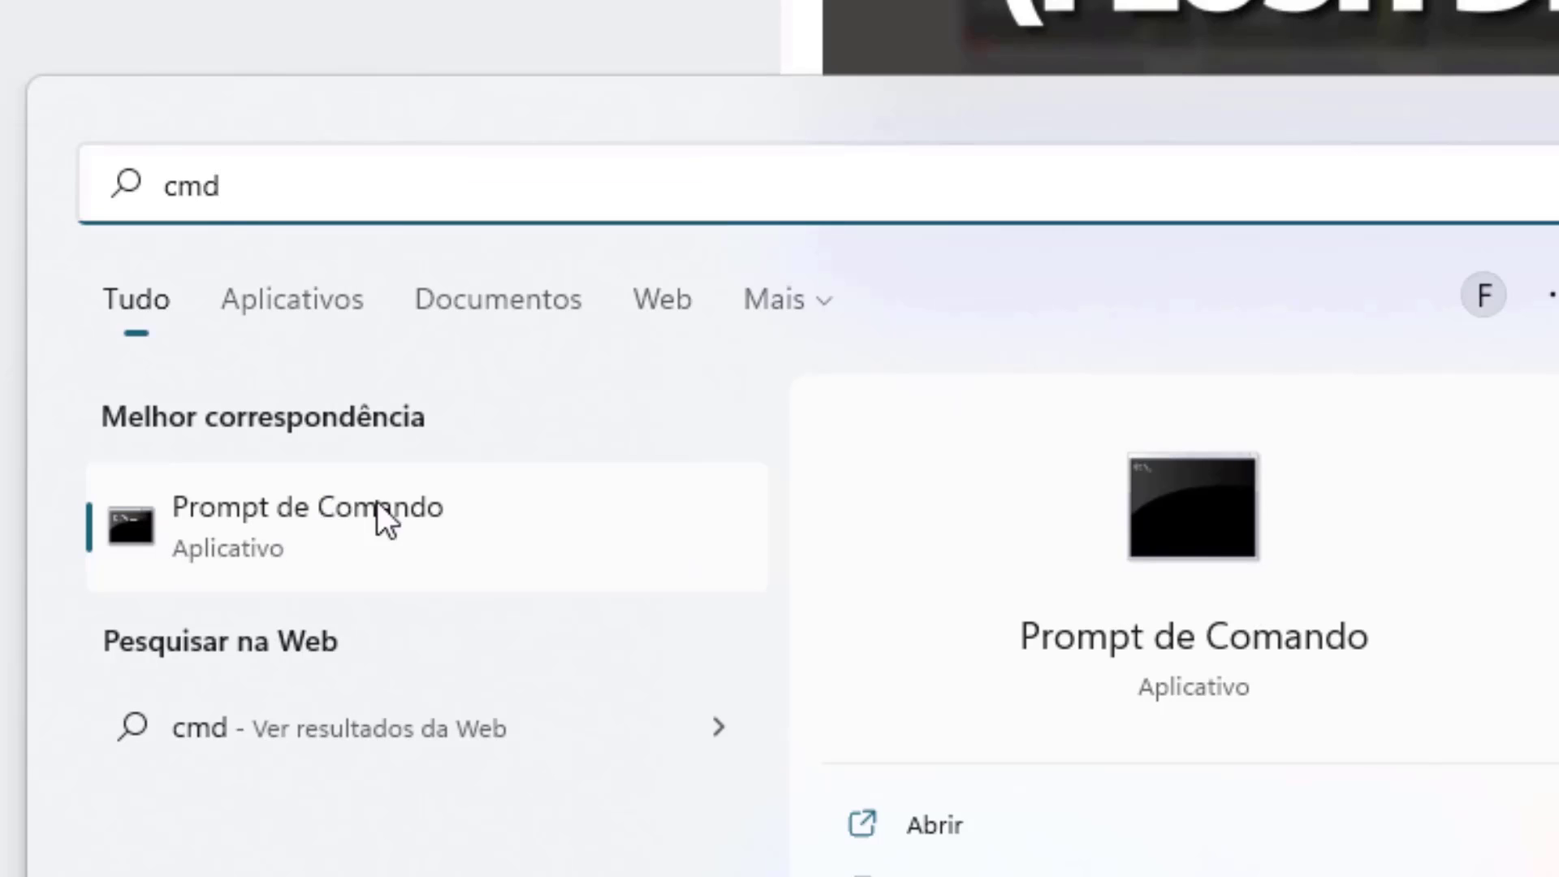
right_click(247, 528)
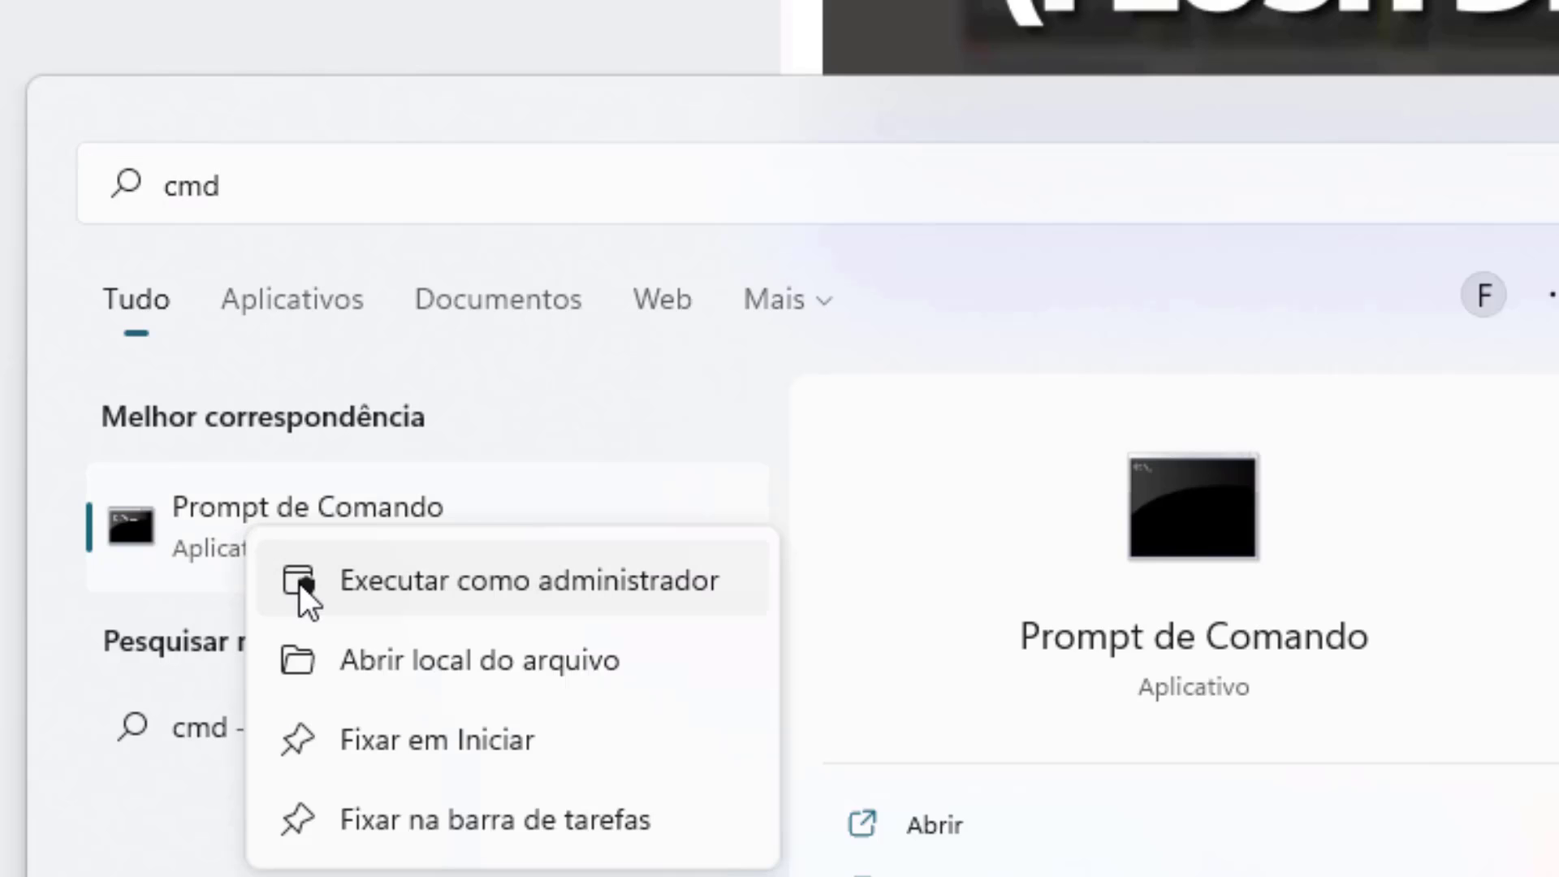
click(416, 581)
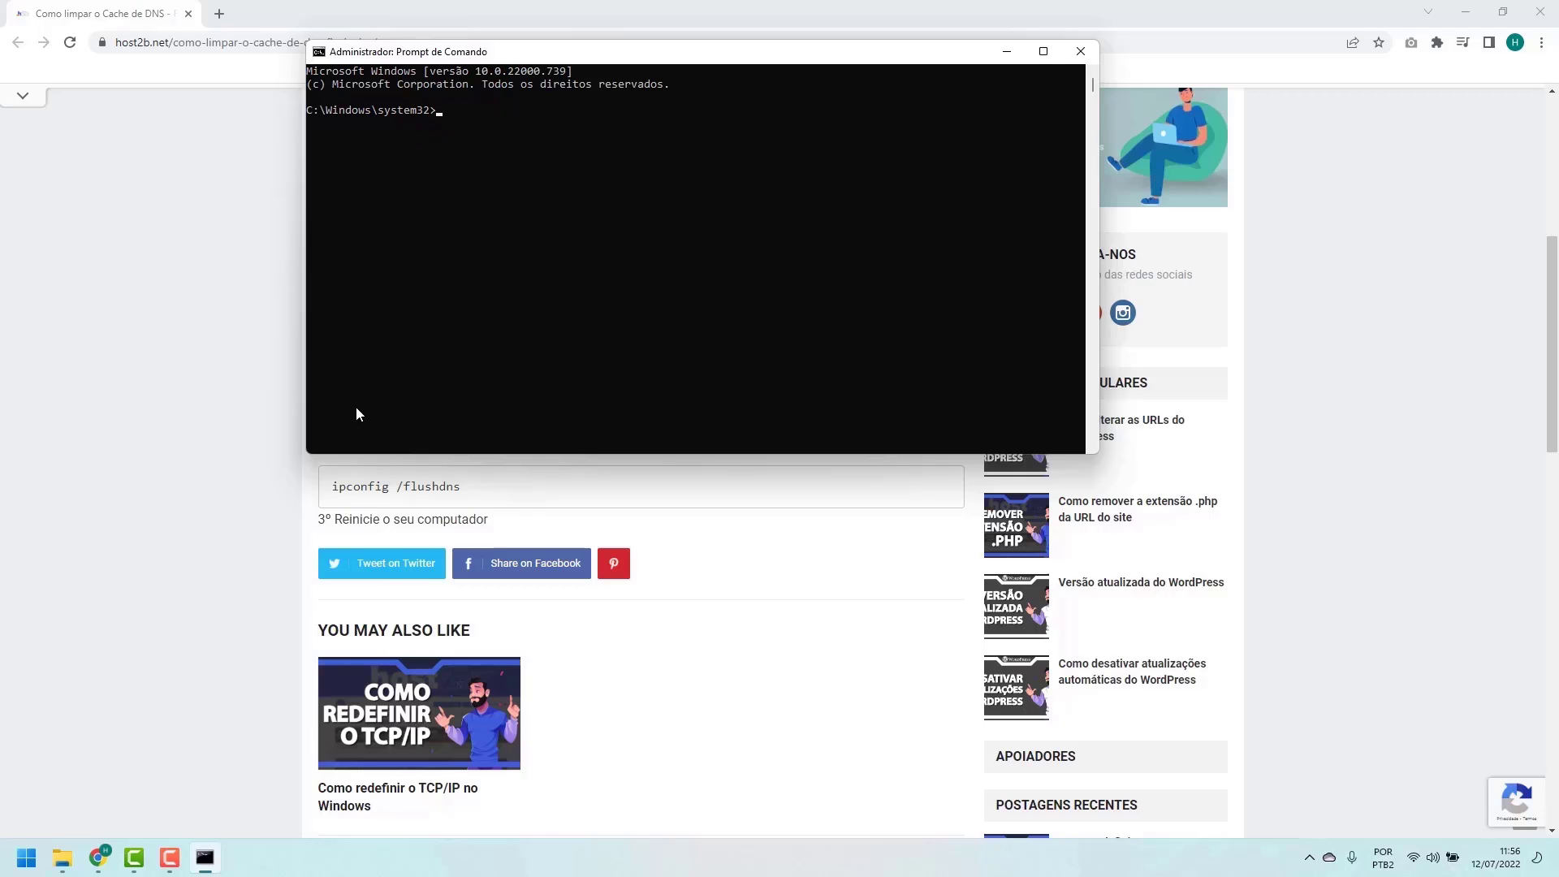
Step: Flush the DNS cache by running ipconfig /flushdns in the administrator Command Prompt
click(273, 493)
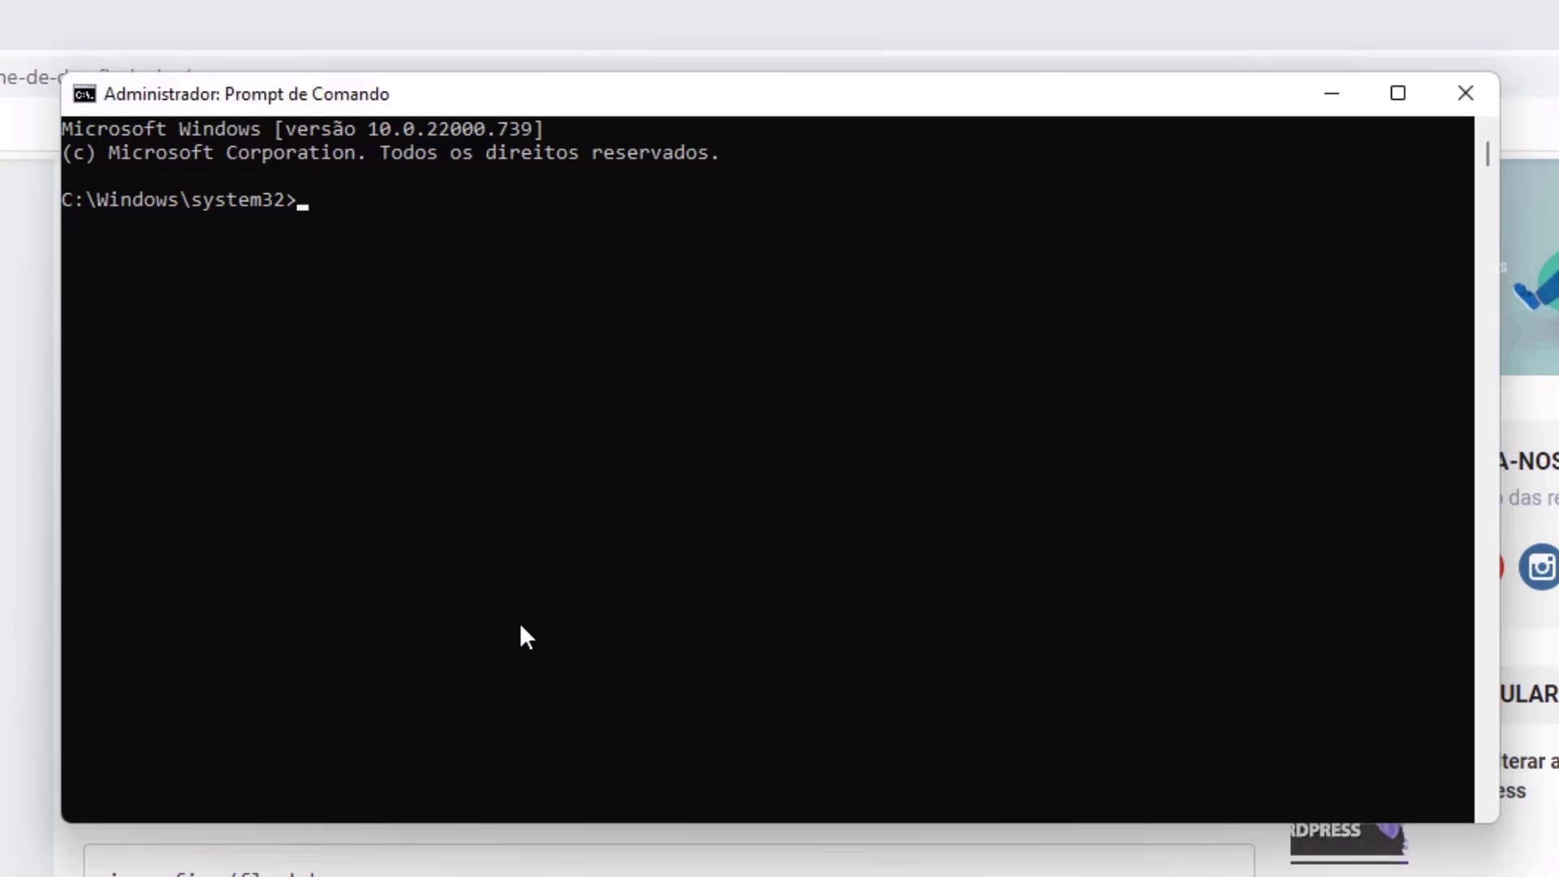
click(526, 603)
text(ipconfig /flushdn)
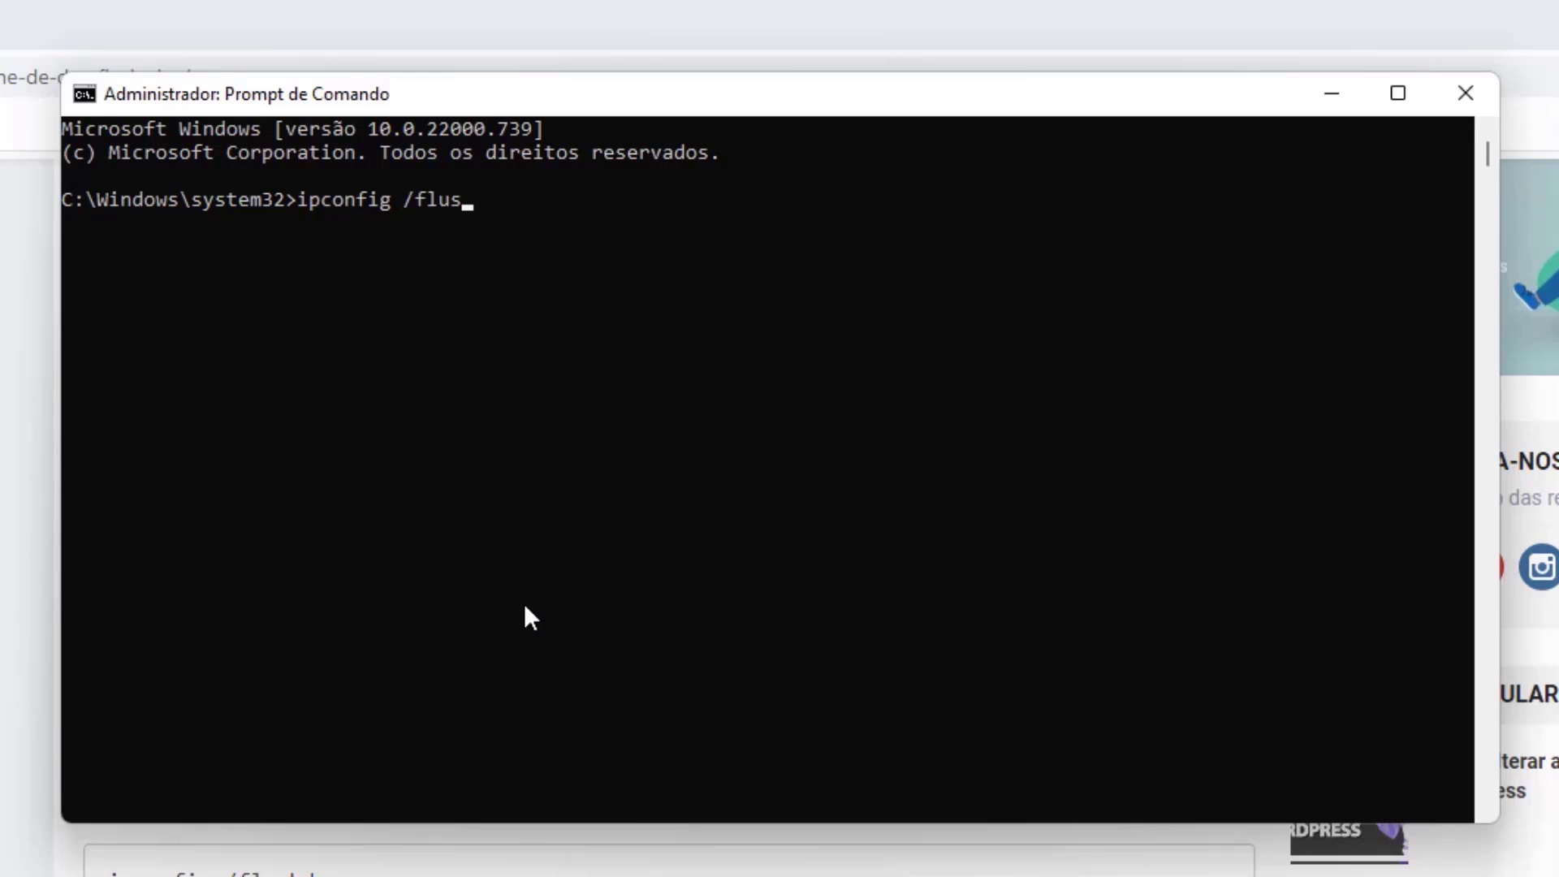
text(s)
key(Return)
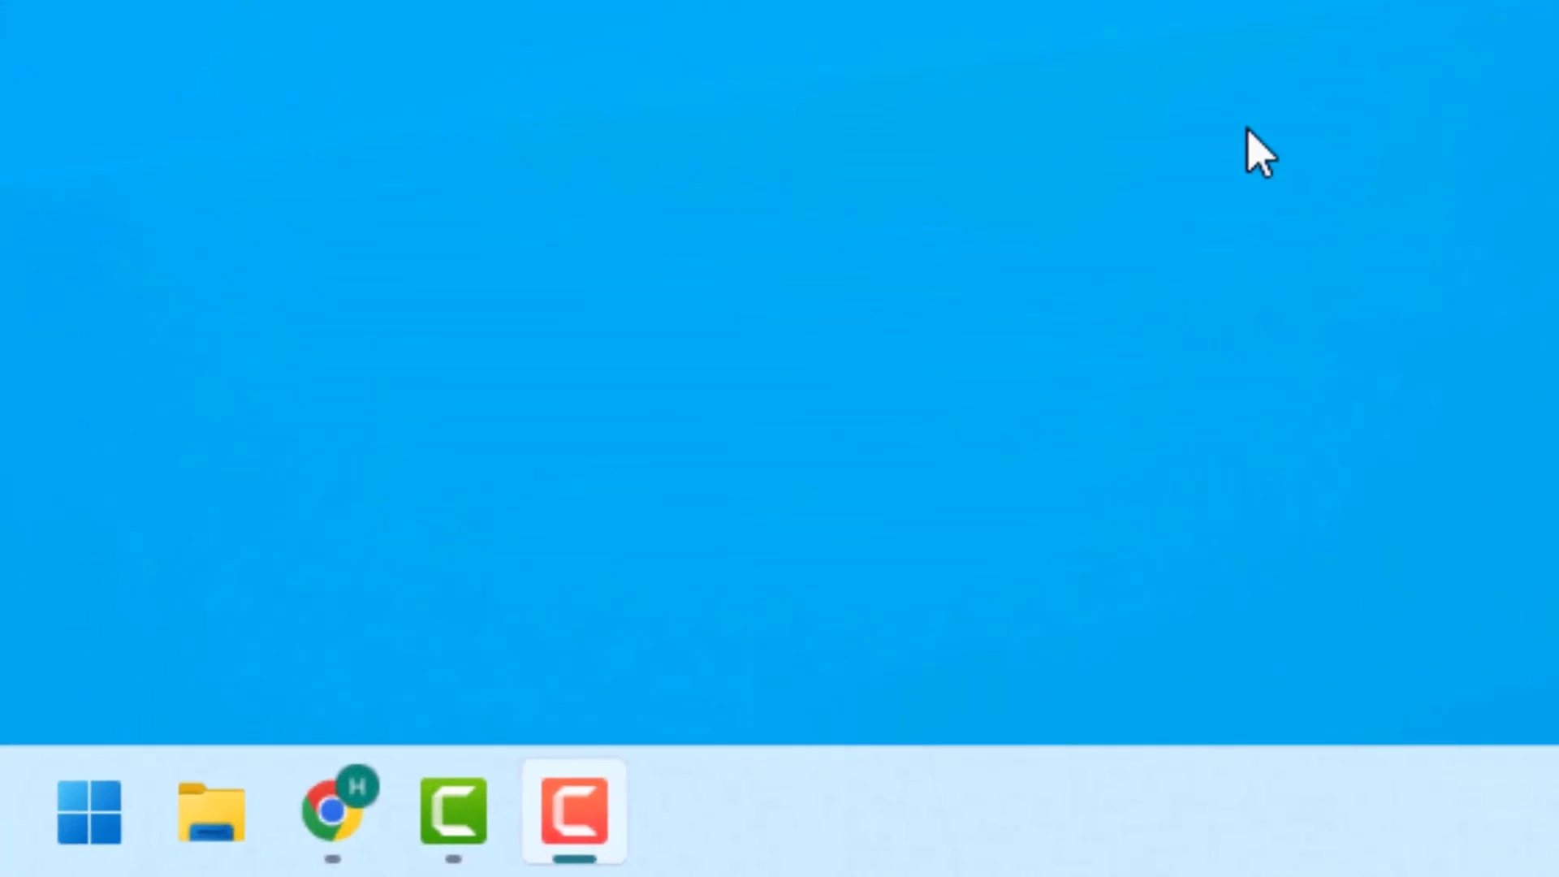
Step: Find Painel de Controle through a Windows search for "painel de controle" and open its Central de Rede e Compartilhamento
click(81, 820)
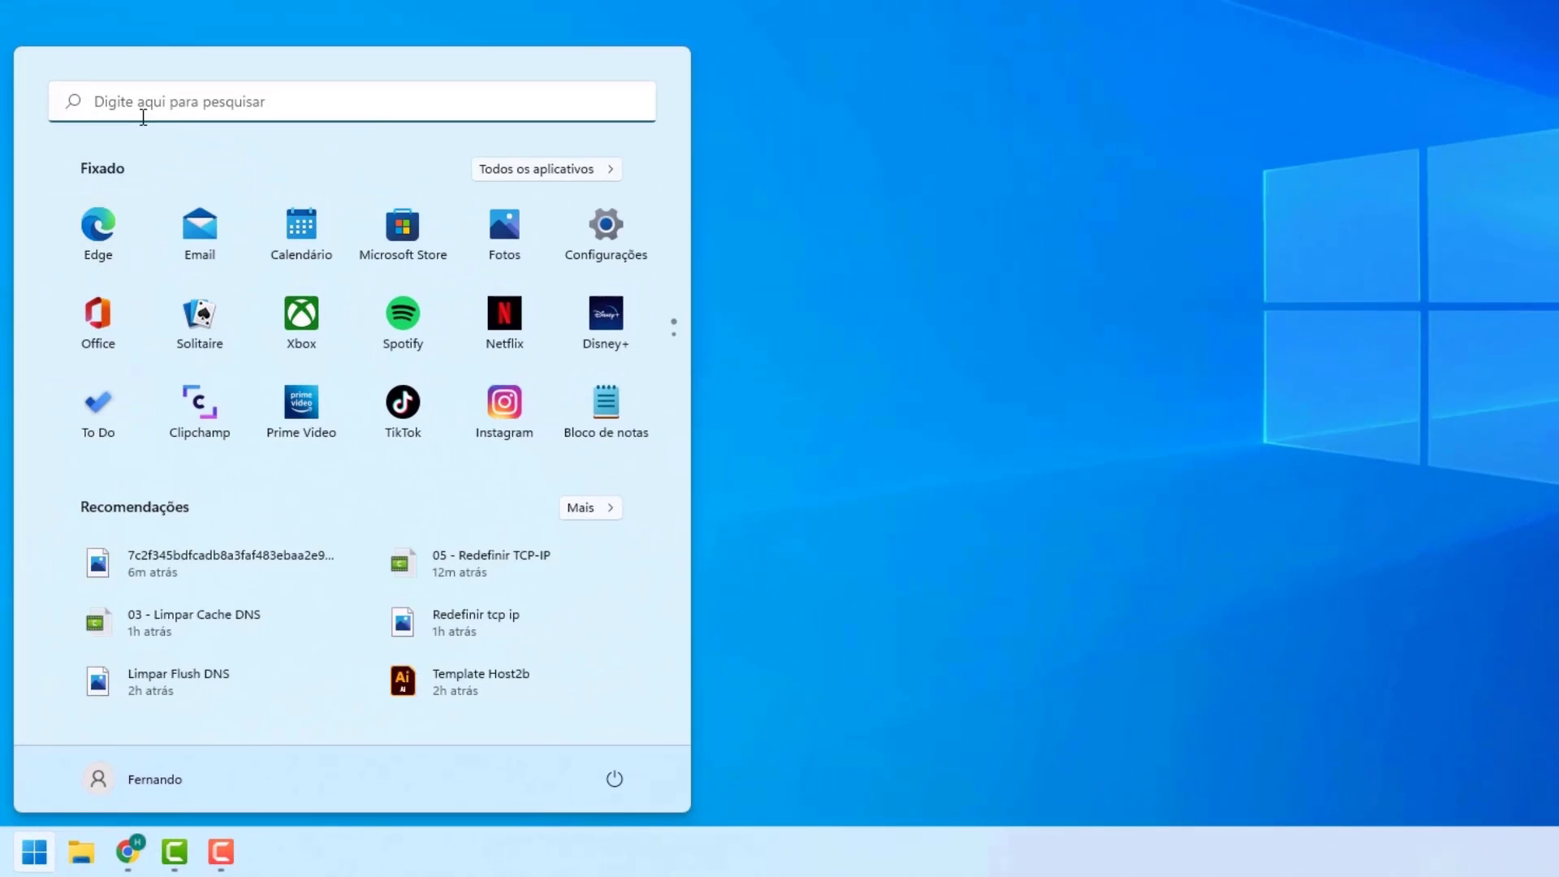
click(143, 112)
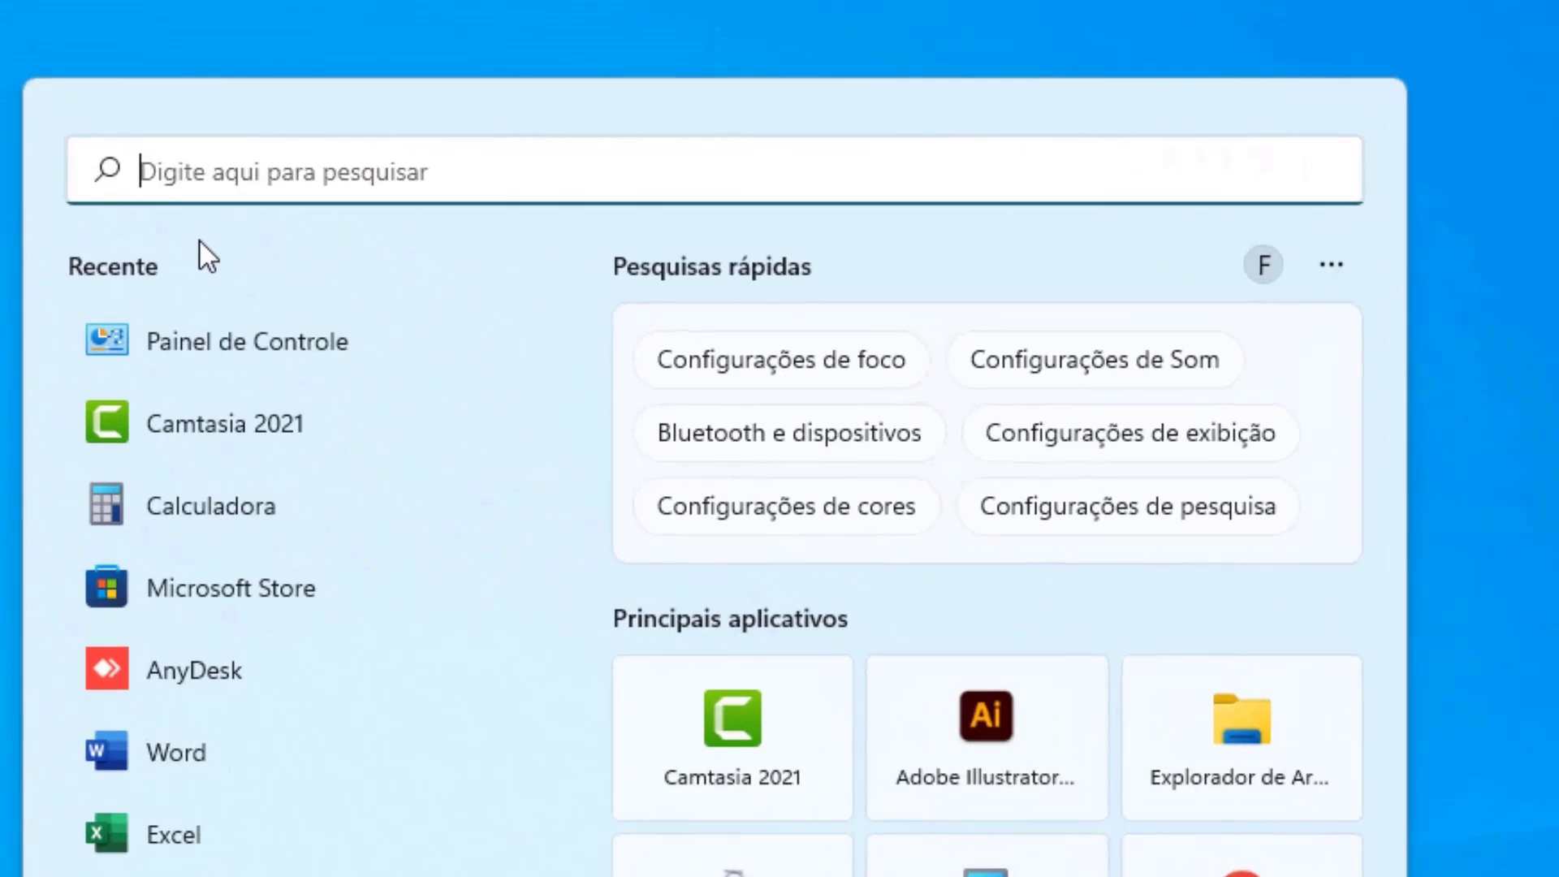
text(painel de controle)
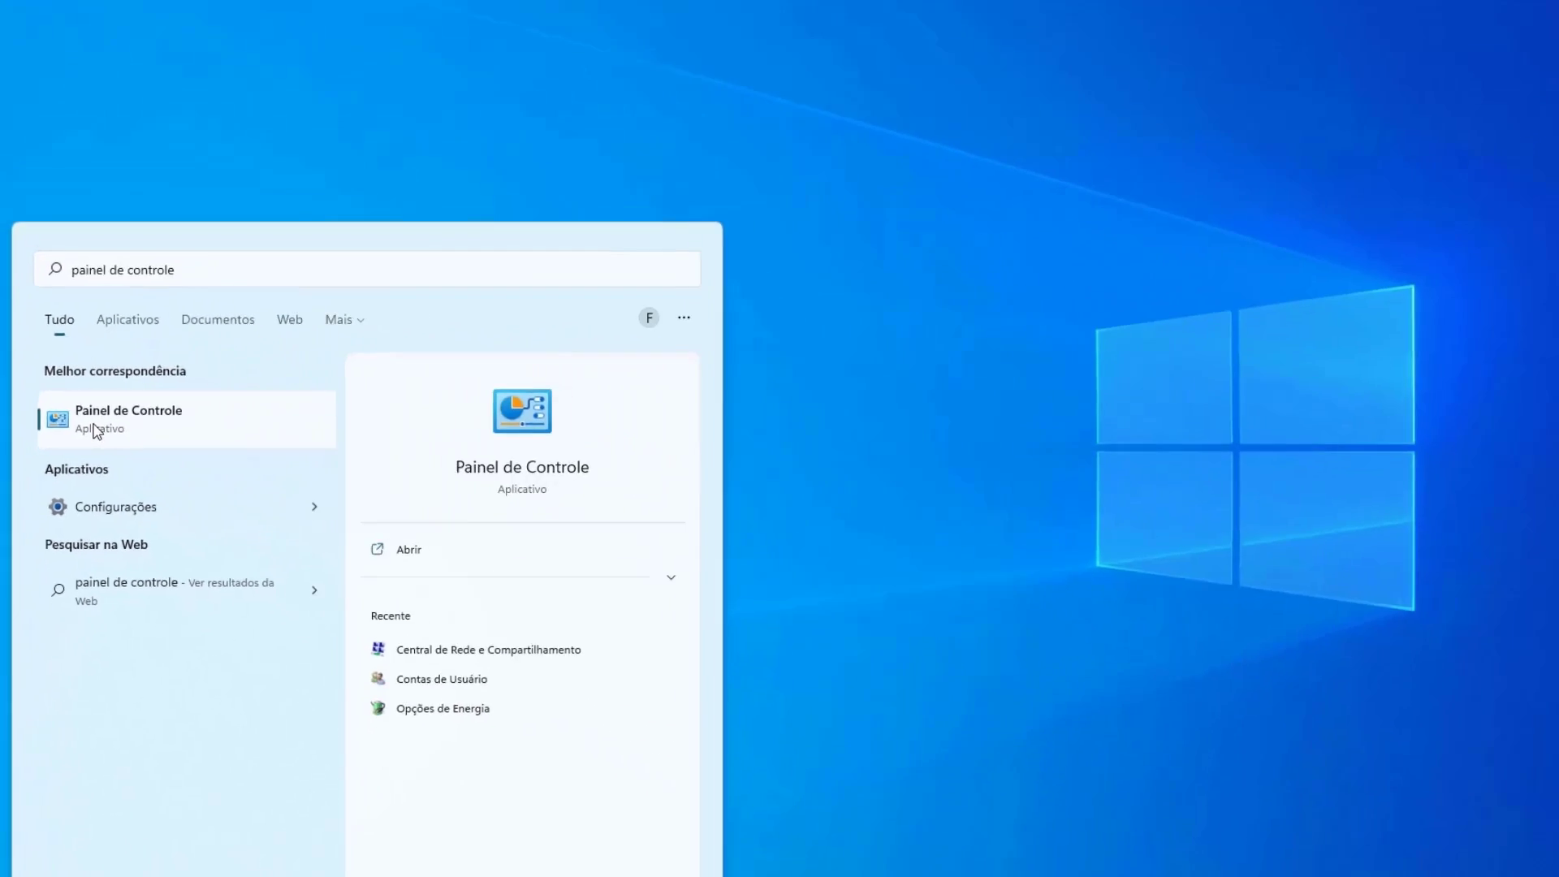
click(168, 465)
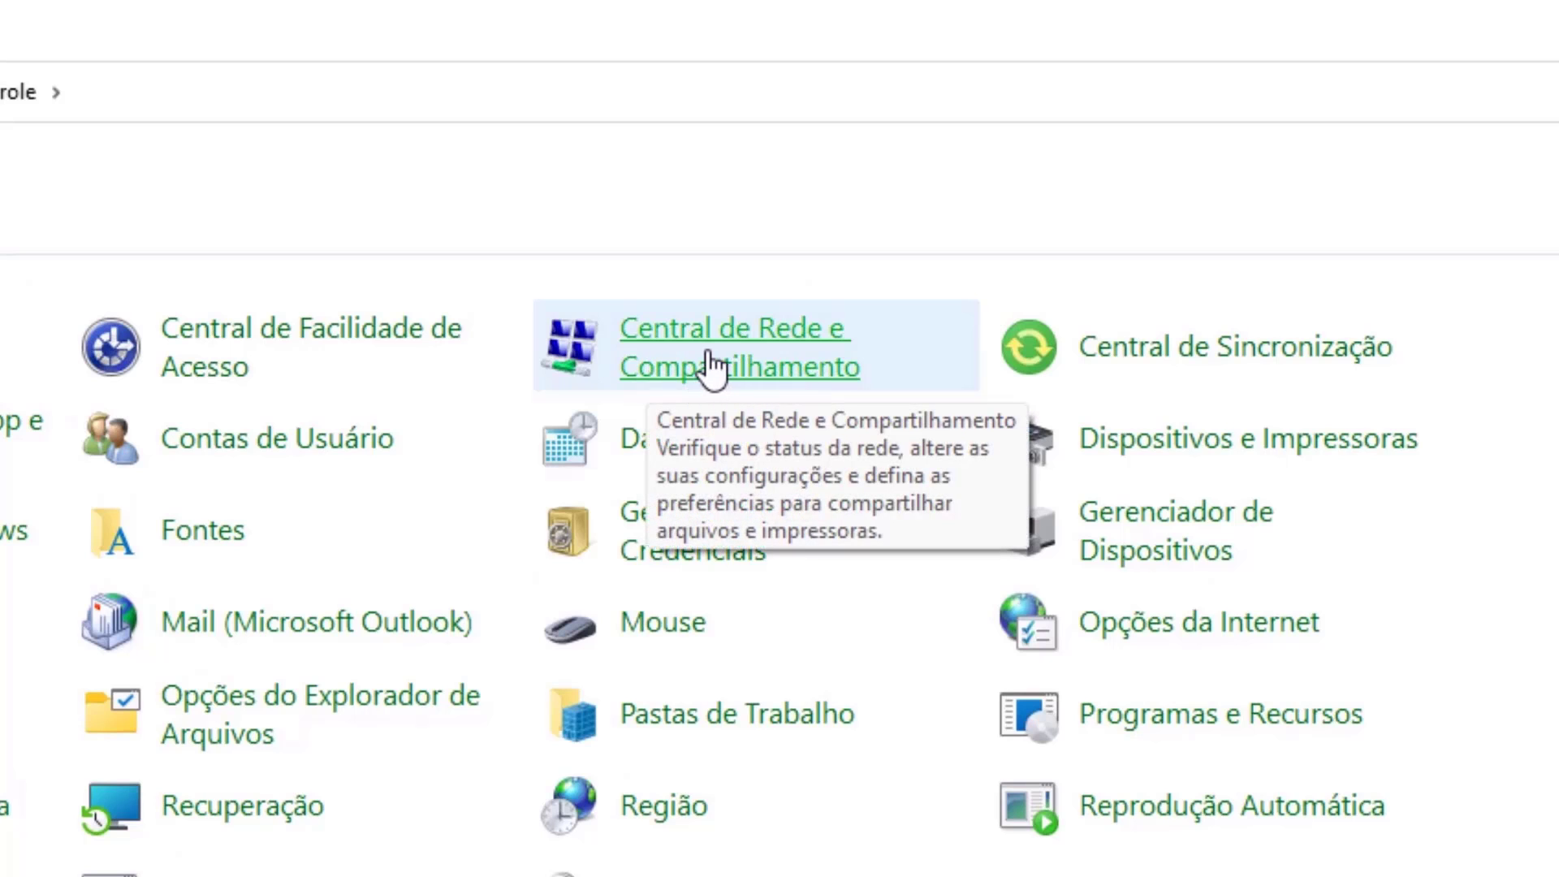
click(715, 368)
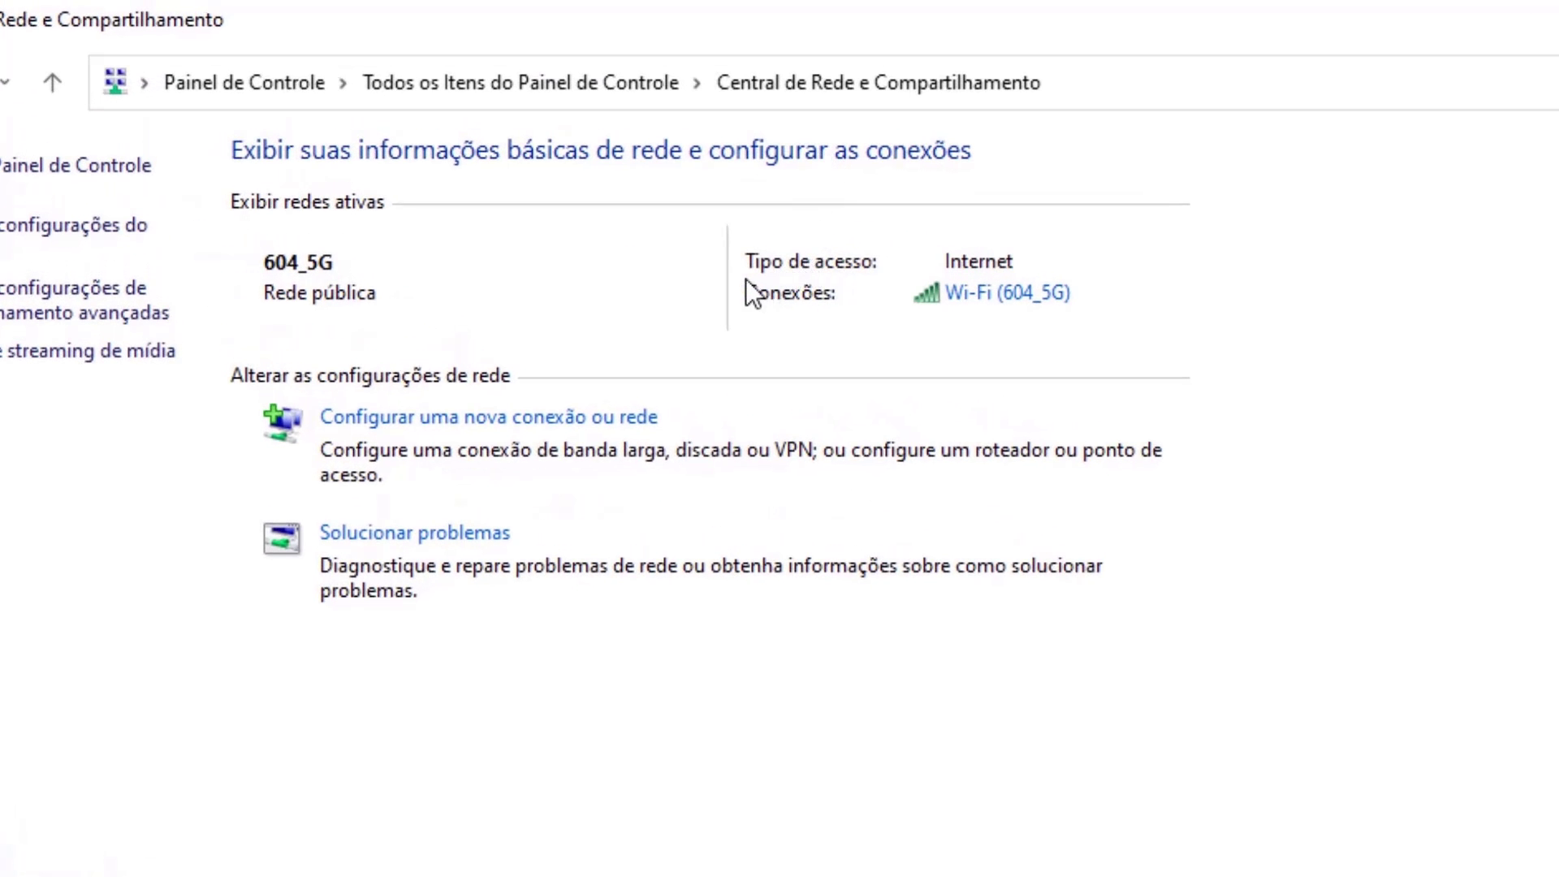
Step: Open the Protocolo IP Versão 4 (TCP/IPv4) properties of the active Wi-Fi connection
click(975, 294)
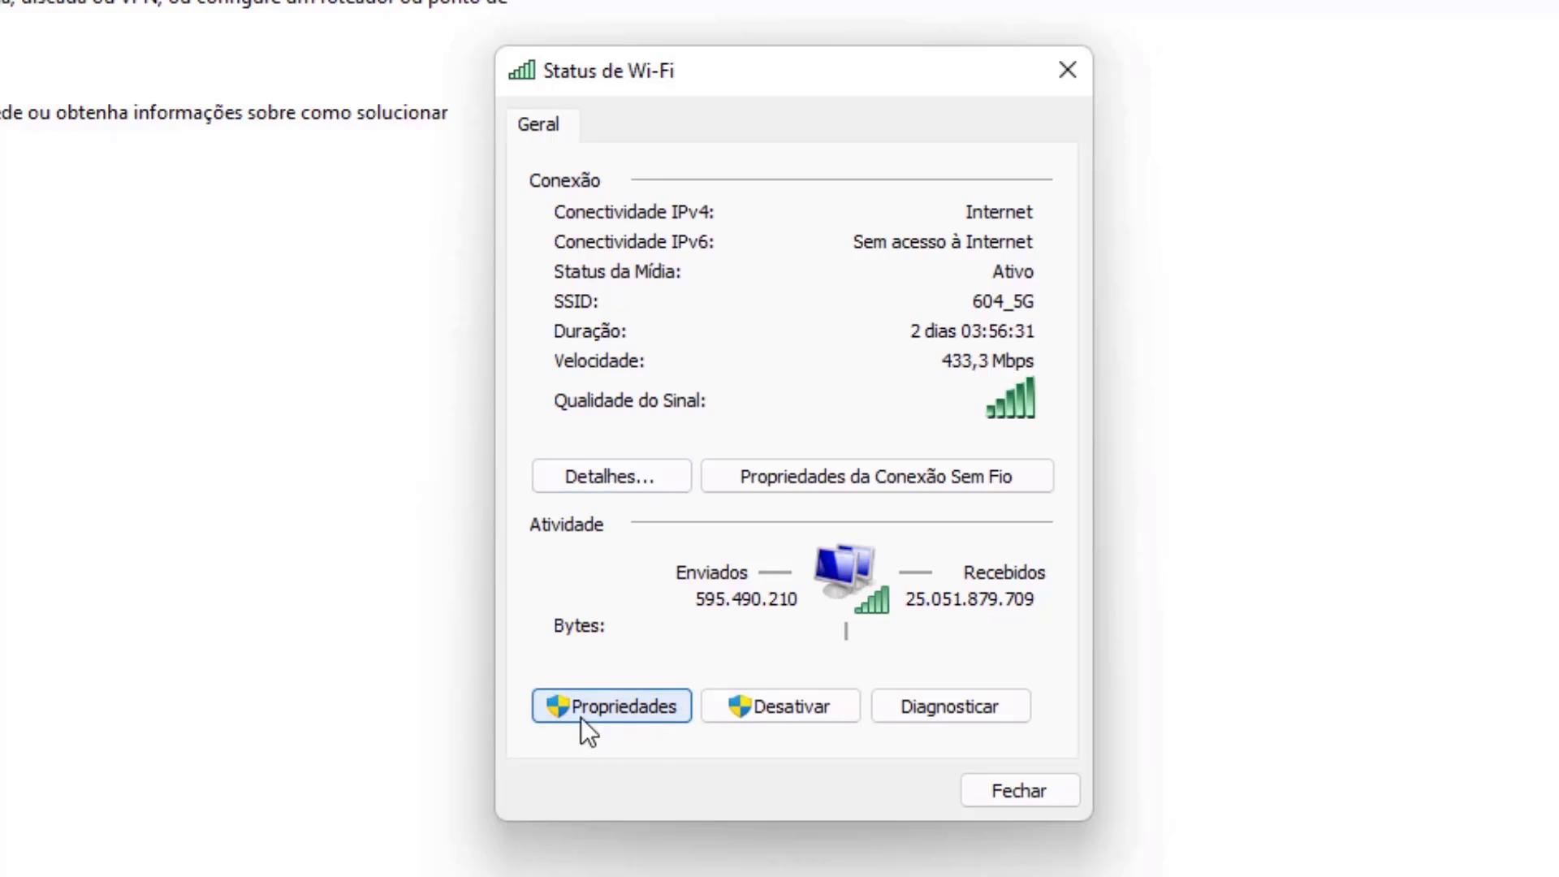
click(608, 713)
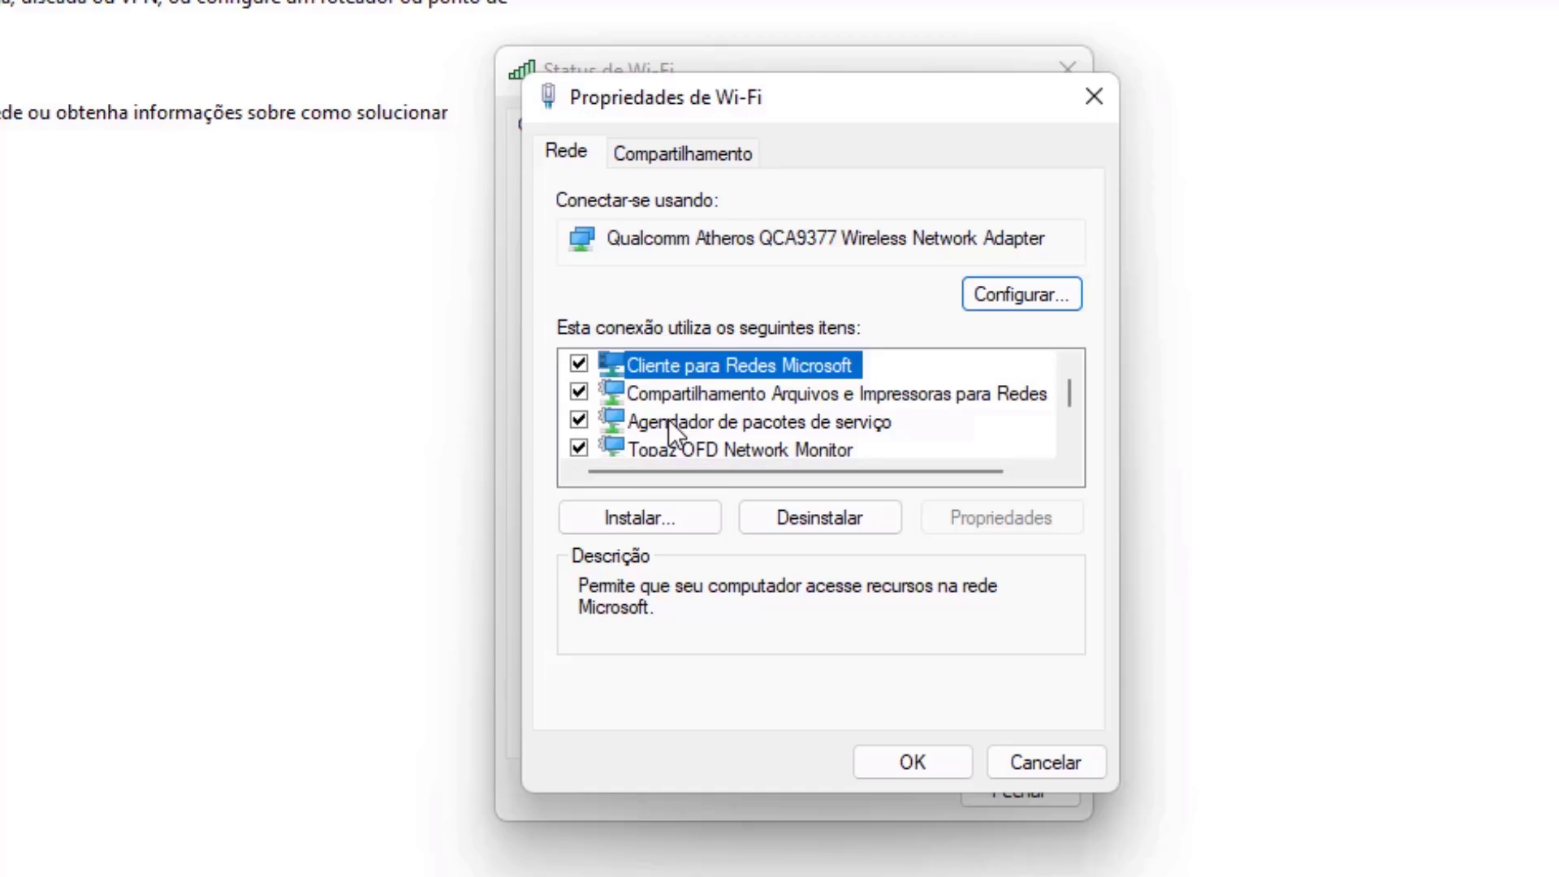
scroll(753, 359, down, 1)
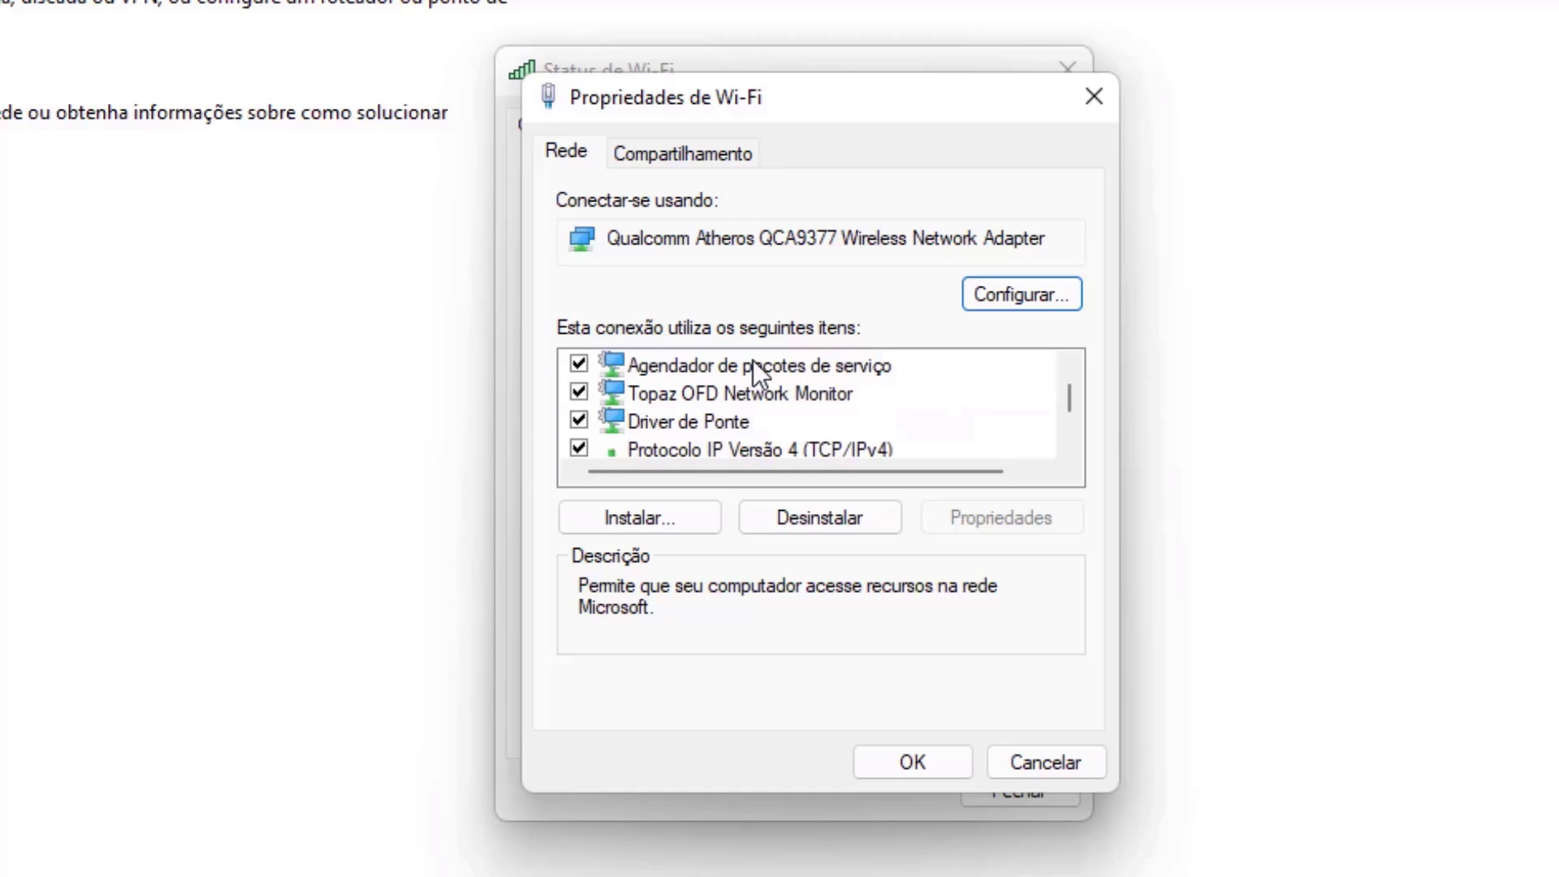
scroll(753, 359, down, 1)
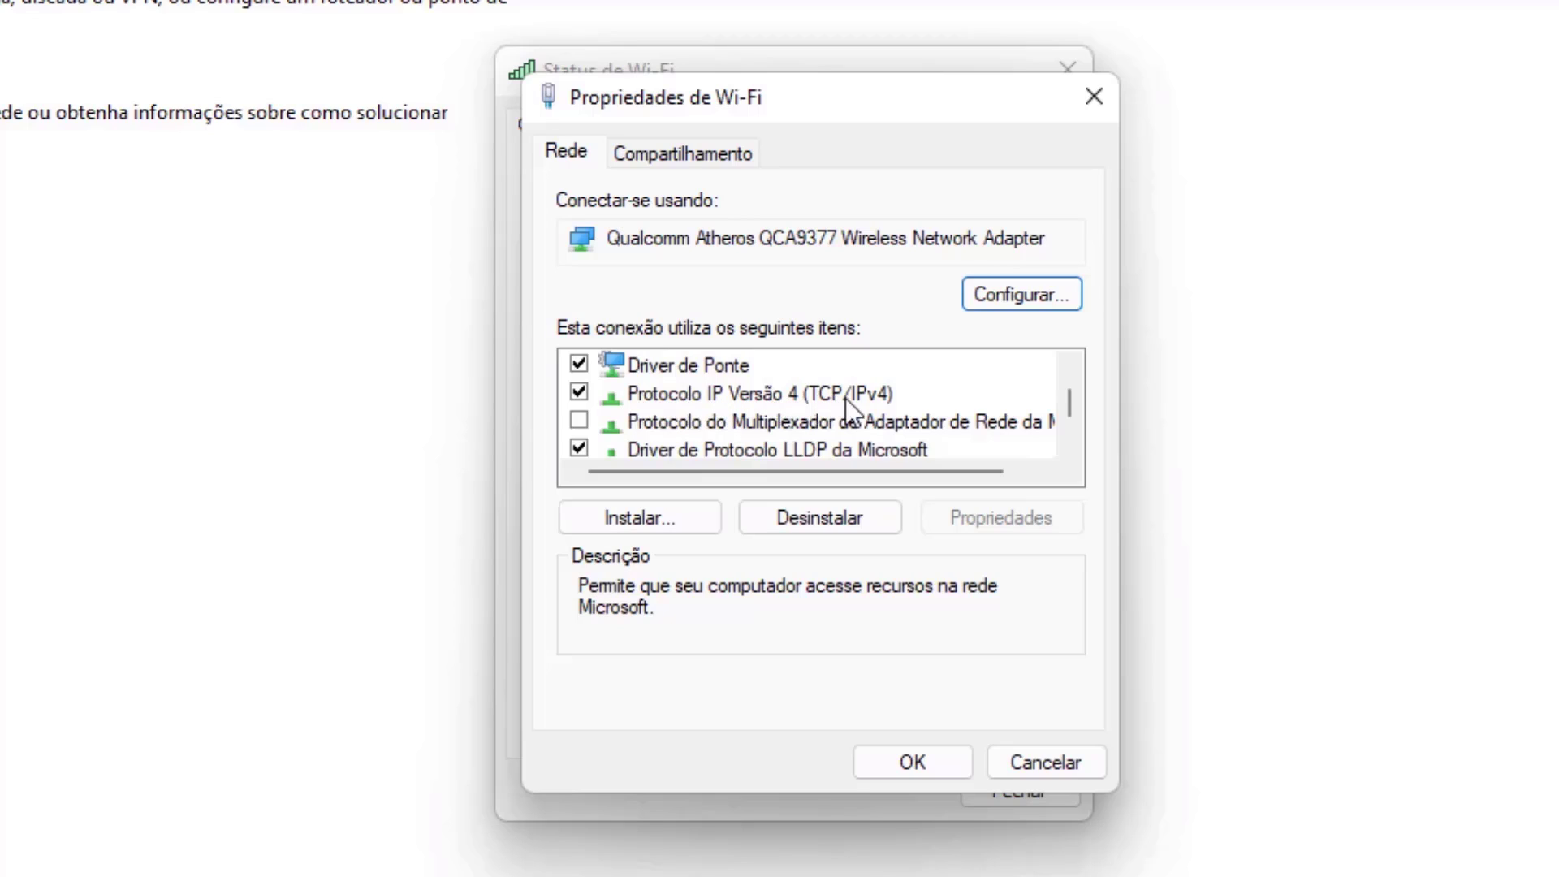
click(744, 395)
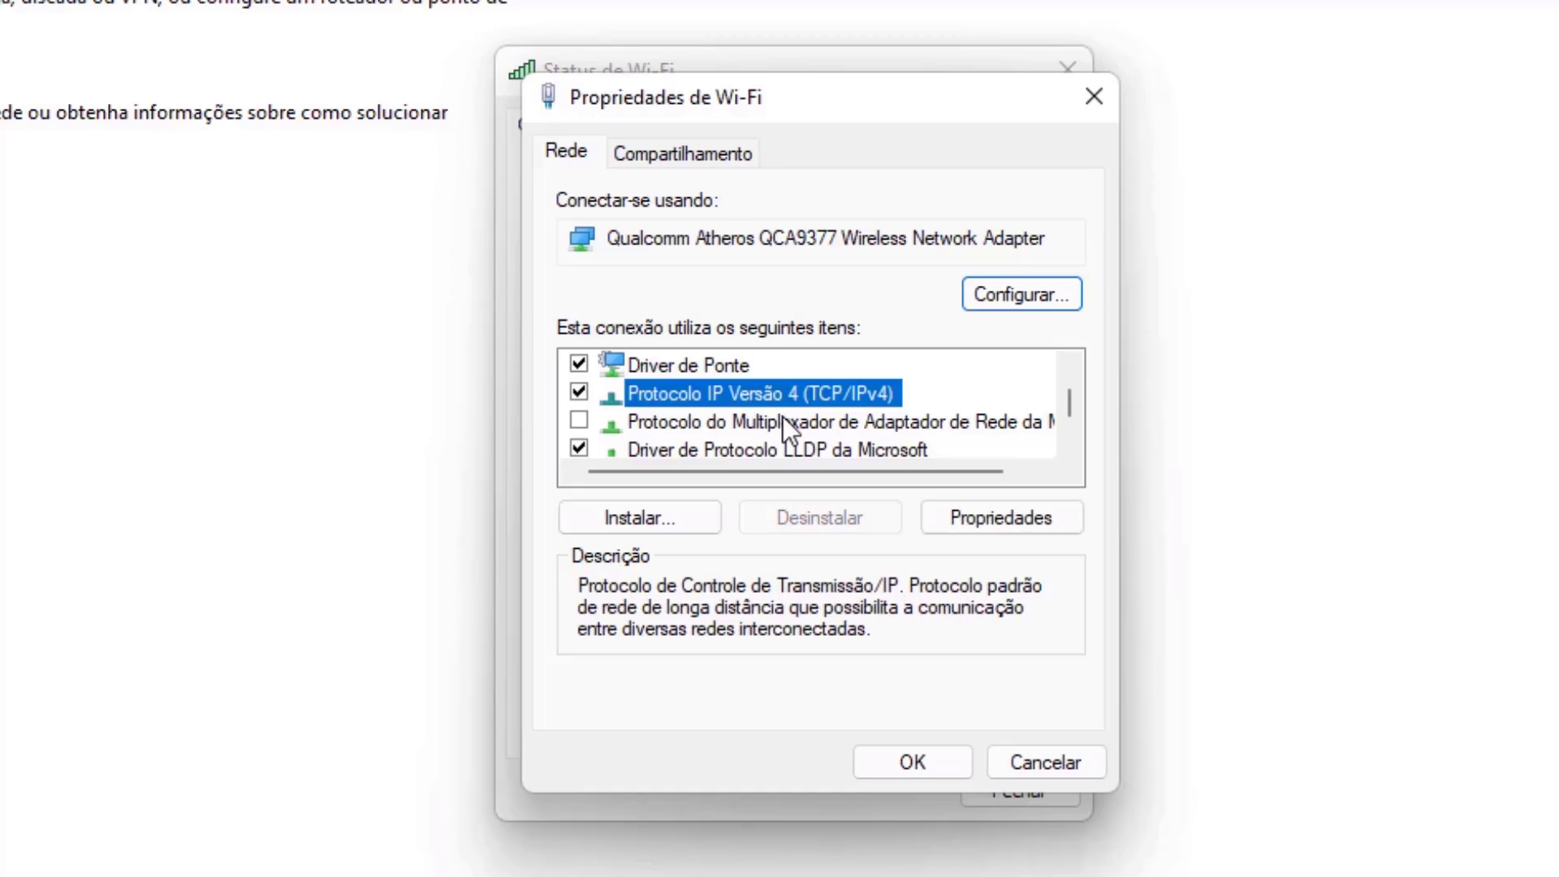
click(980, 528)
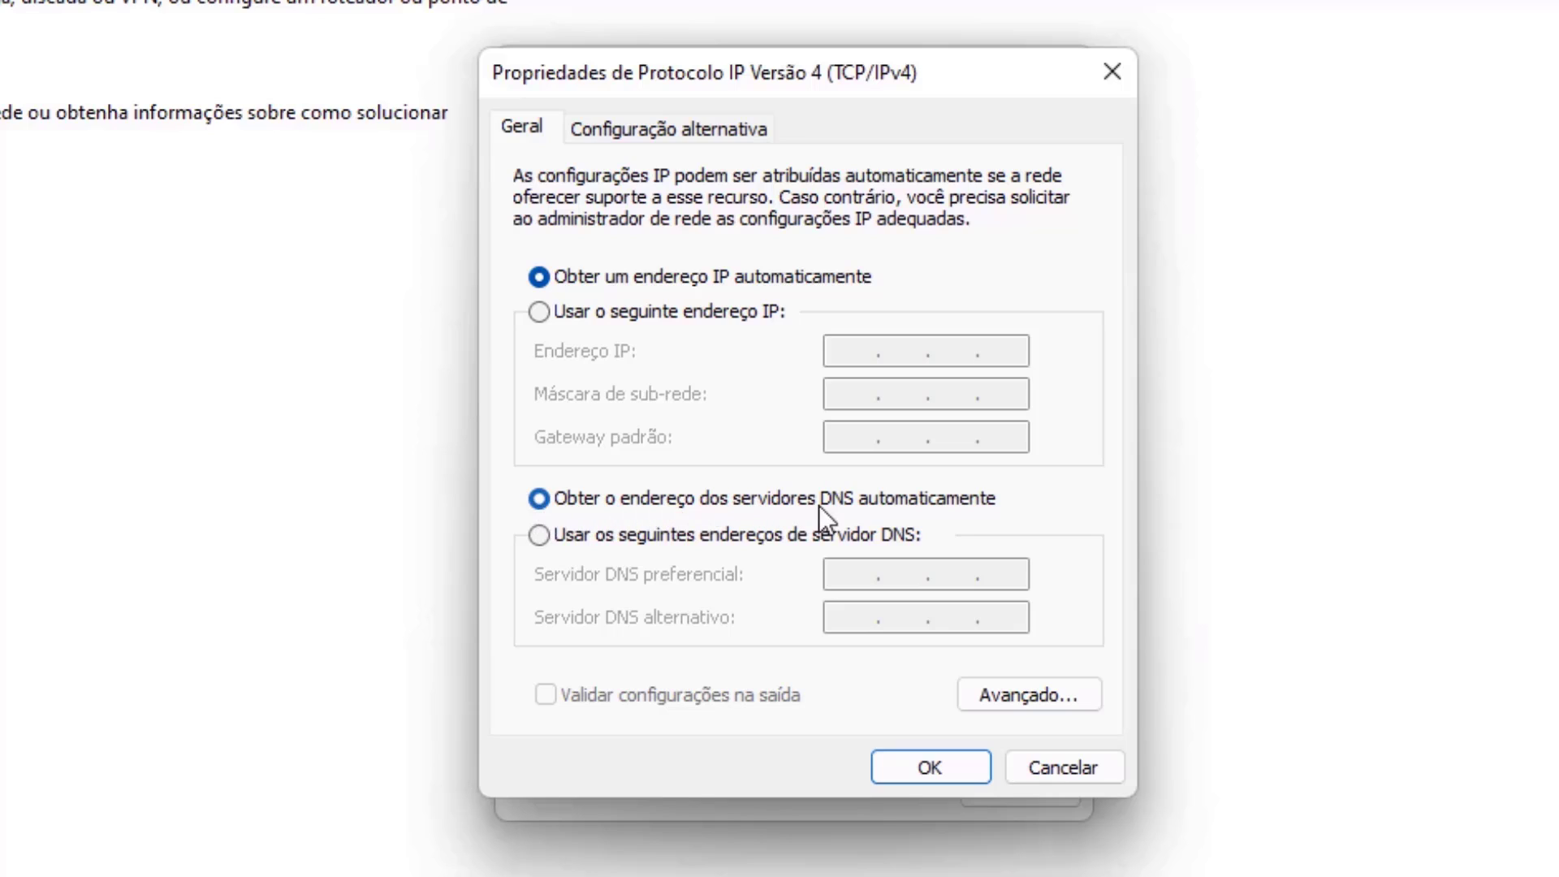
Step: Set the preferred DNS server to 8.8.8.8 and the alternate to 8.8.4.4, then apply and close the Wi-Fi properties
click(538, 535)
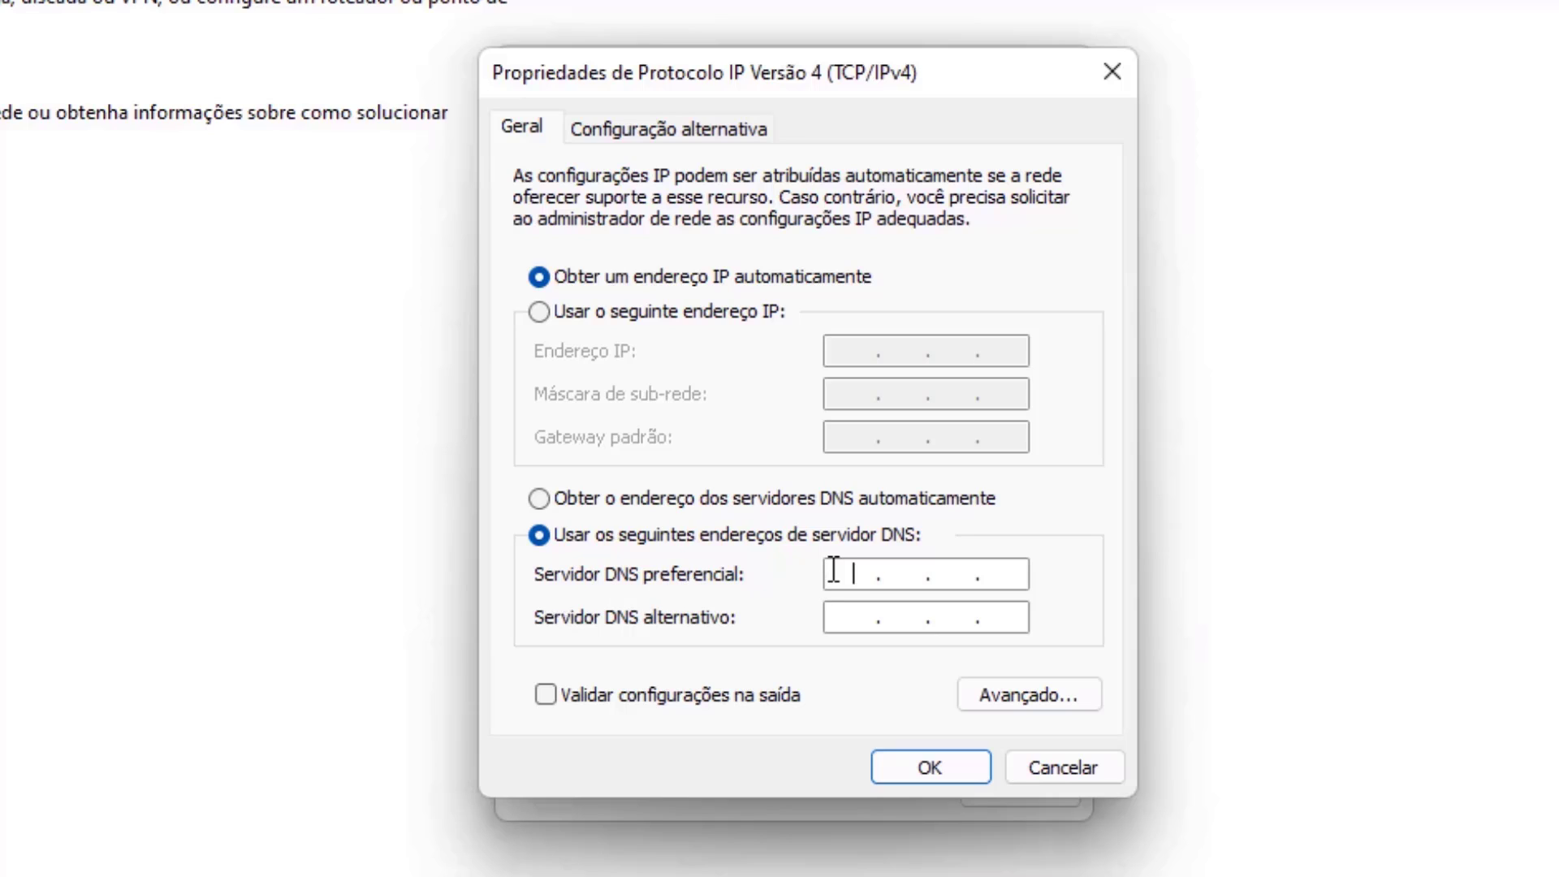
text(8.8.8.8)
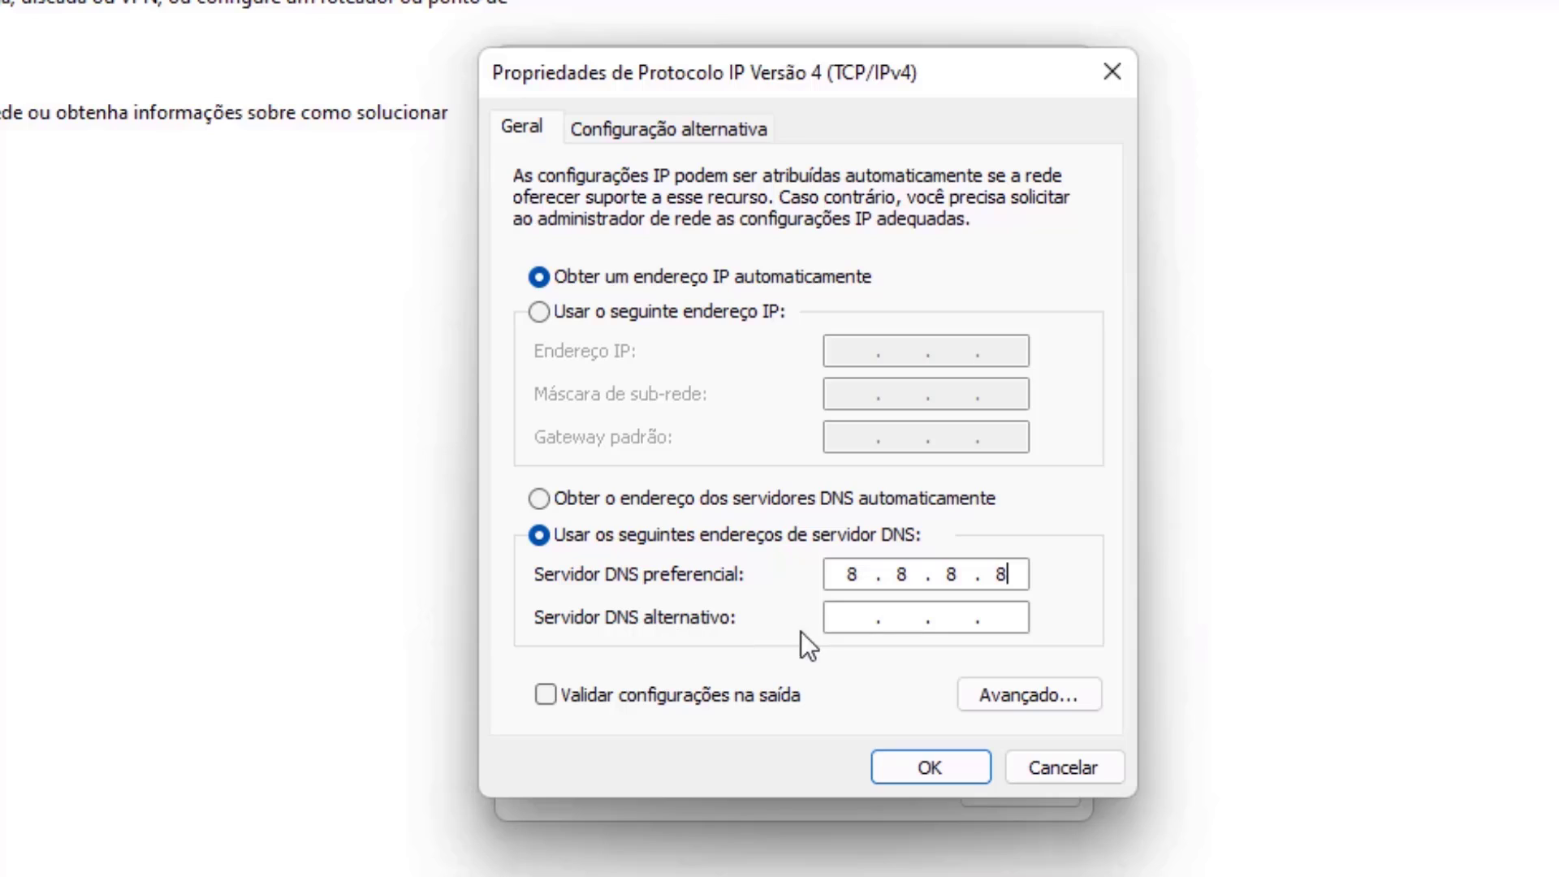
click(854, 617)
text(8.8.4.4)
click(938, 770)
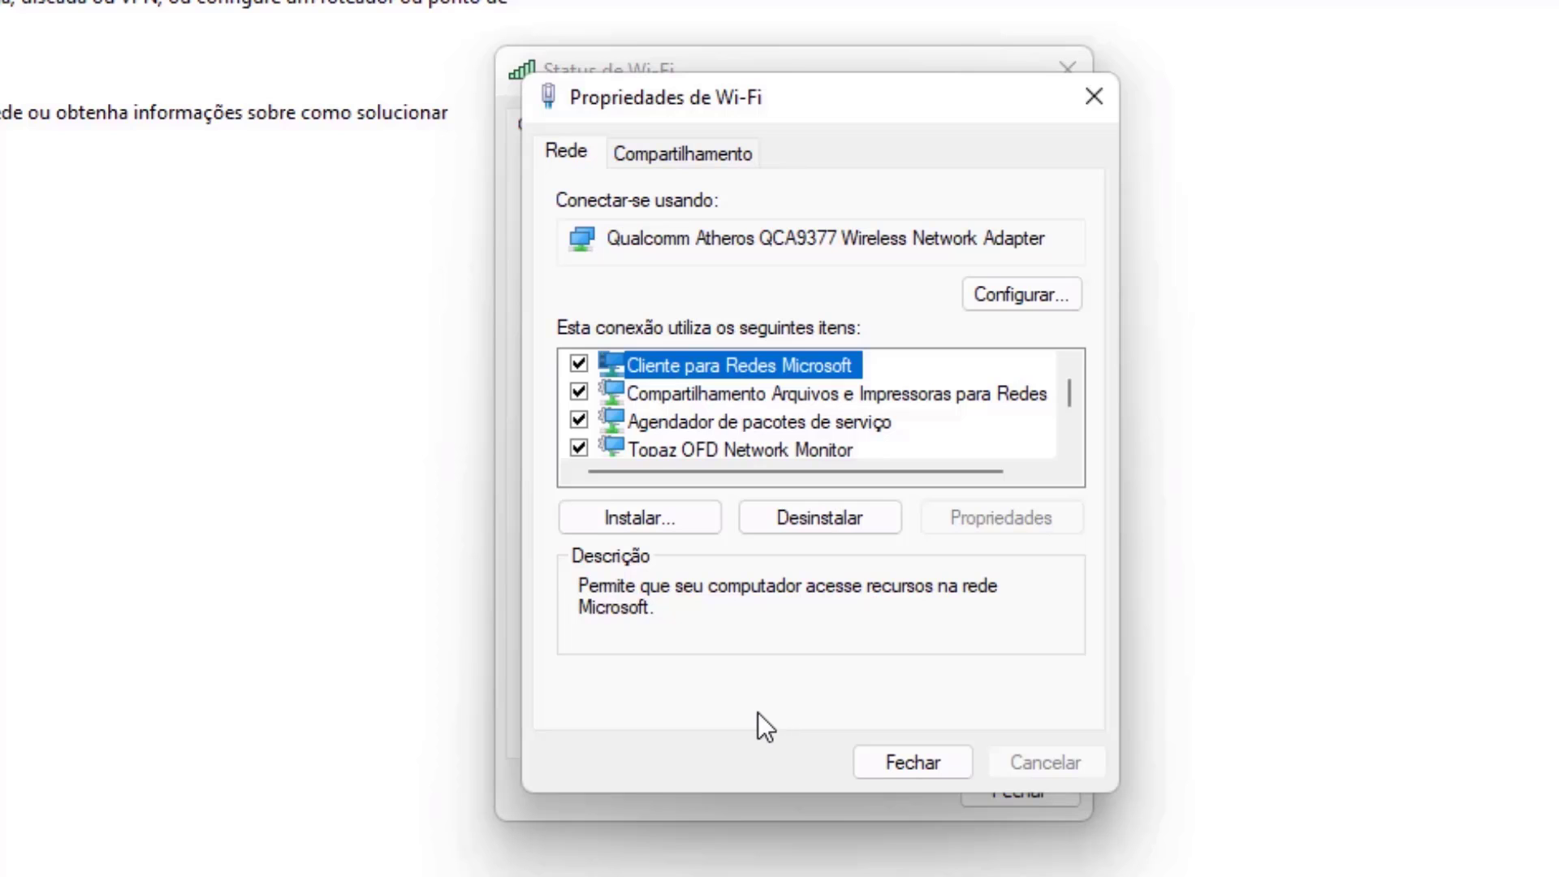
click(883, 760)
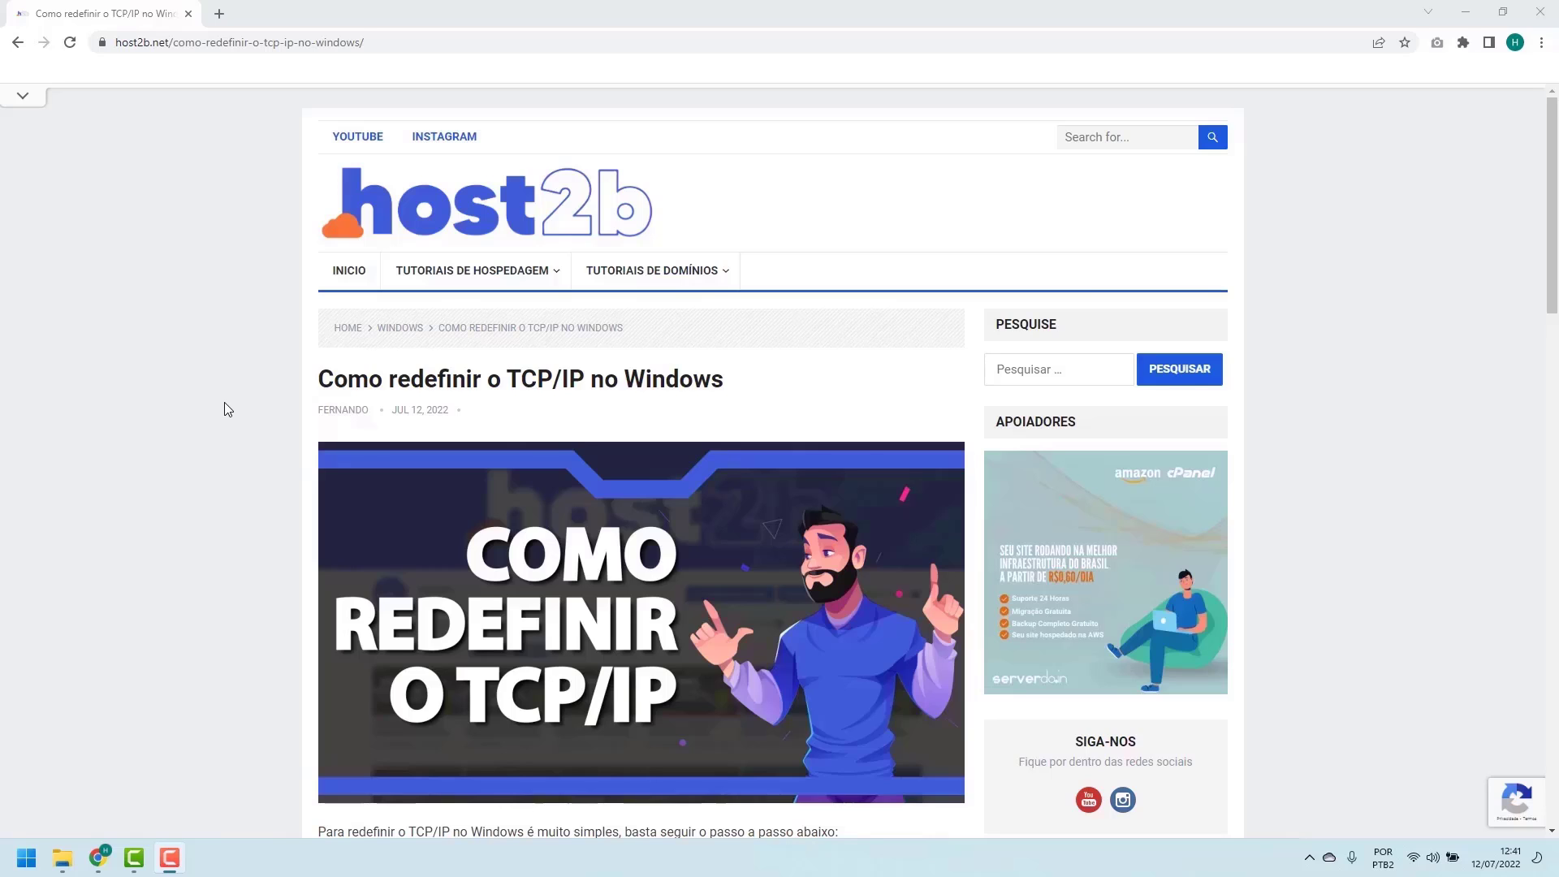
Step: Find Prompt de Comando through a Windows search for "cmd" and run it as administrator
scroll(225, 405, down, 6)
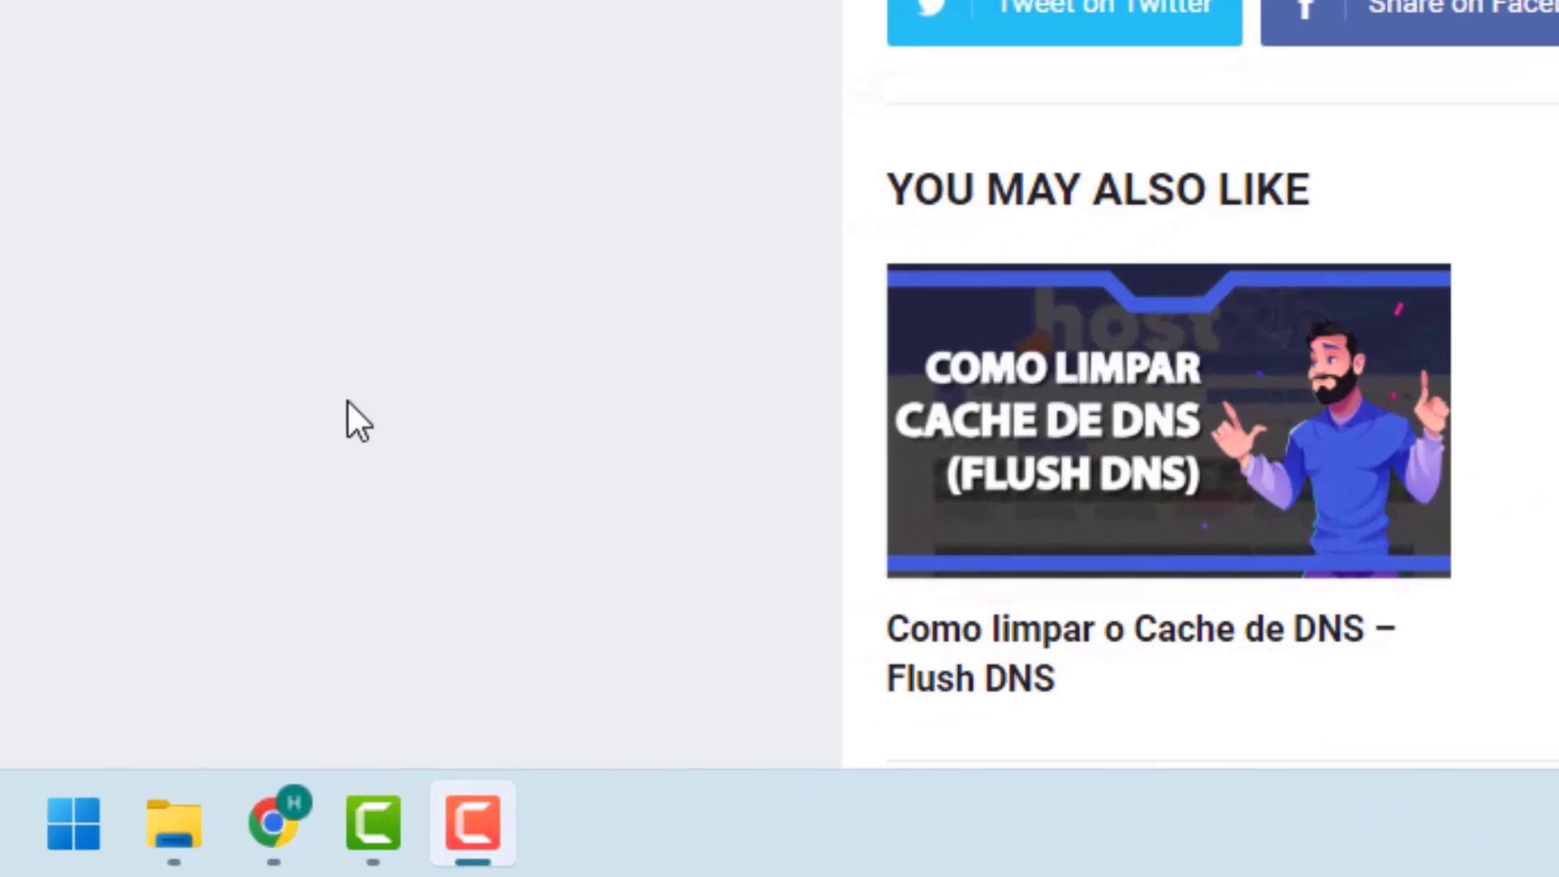
click(68, 823)
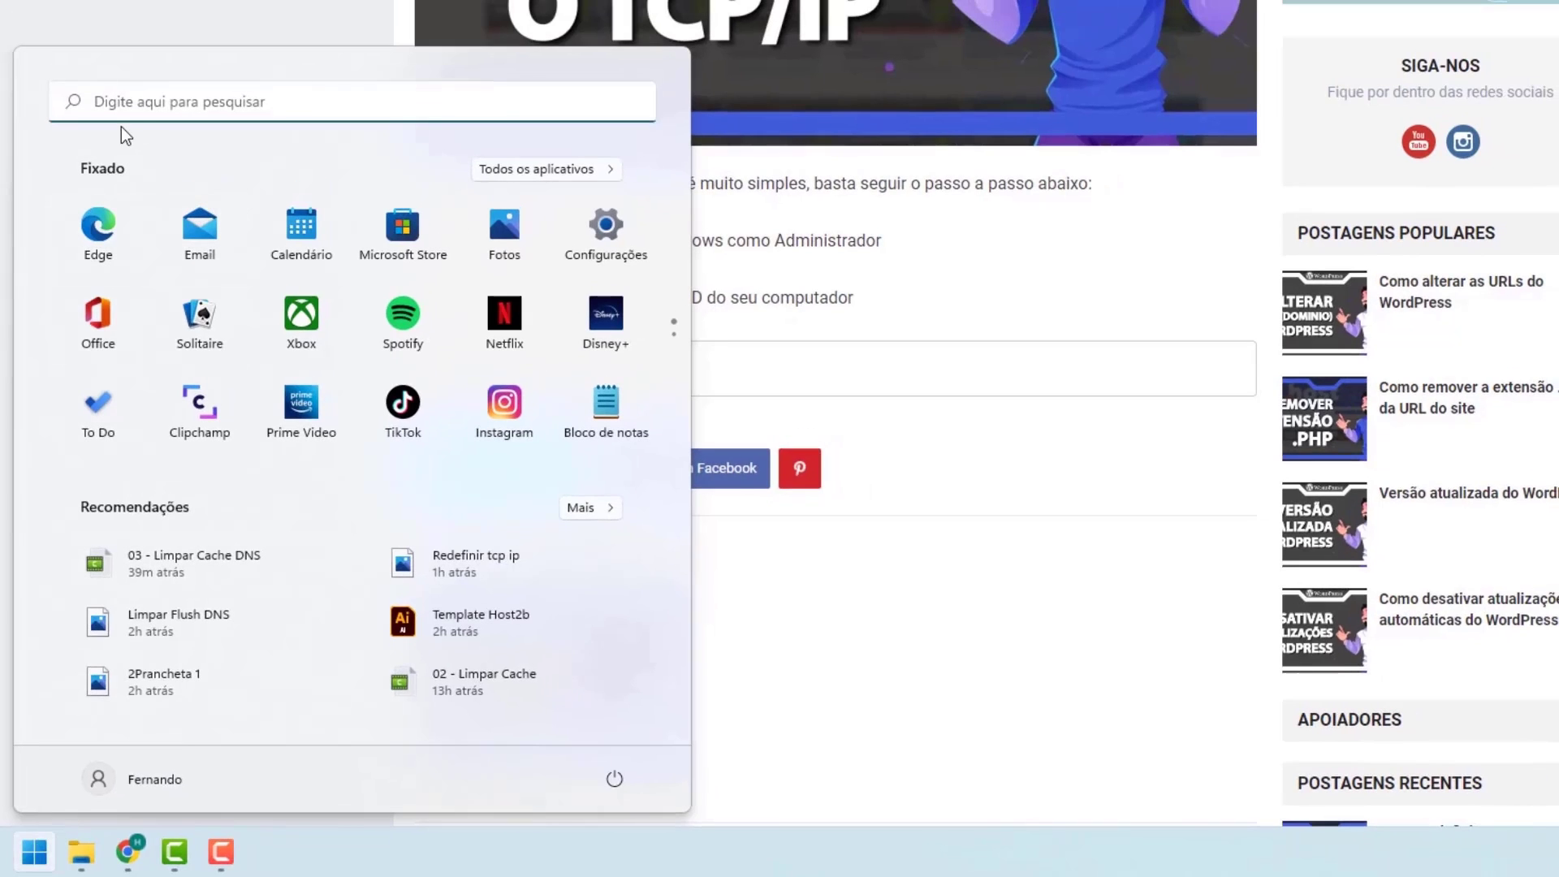
text(cmd)
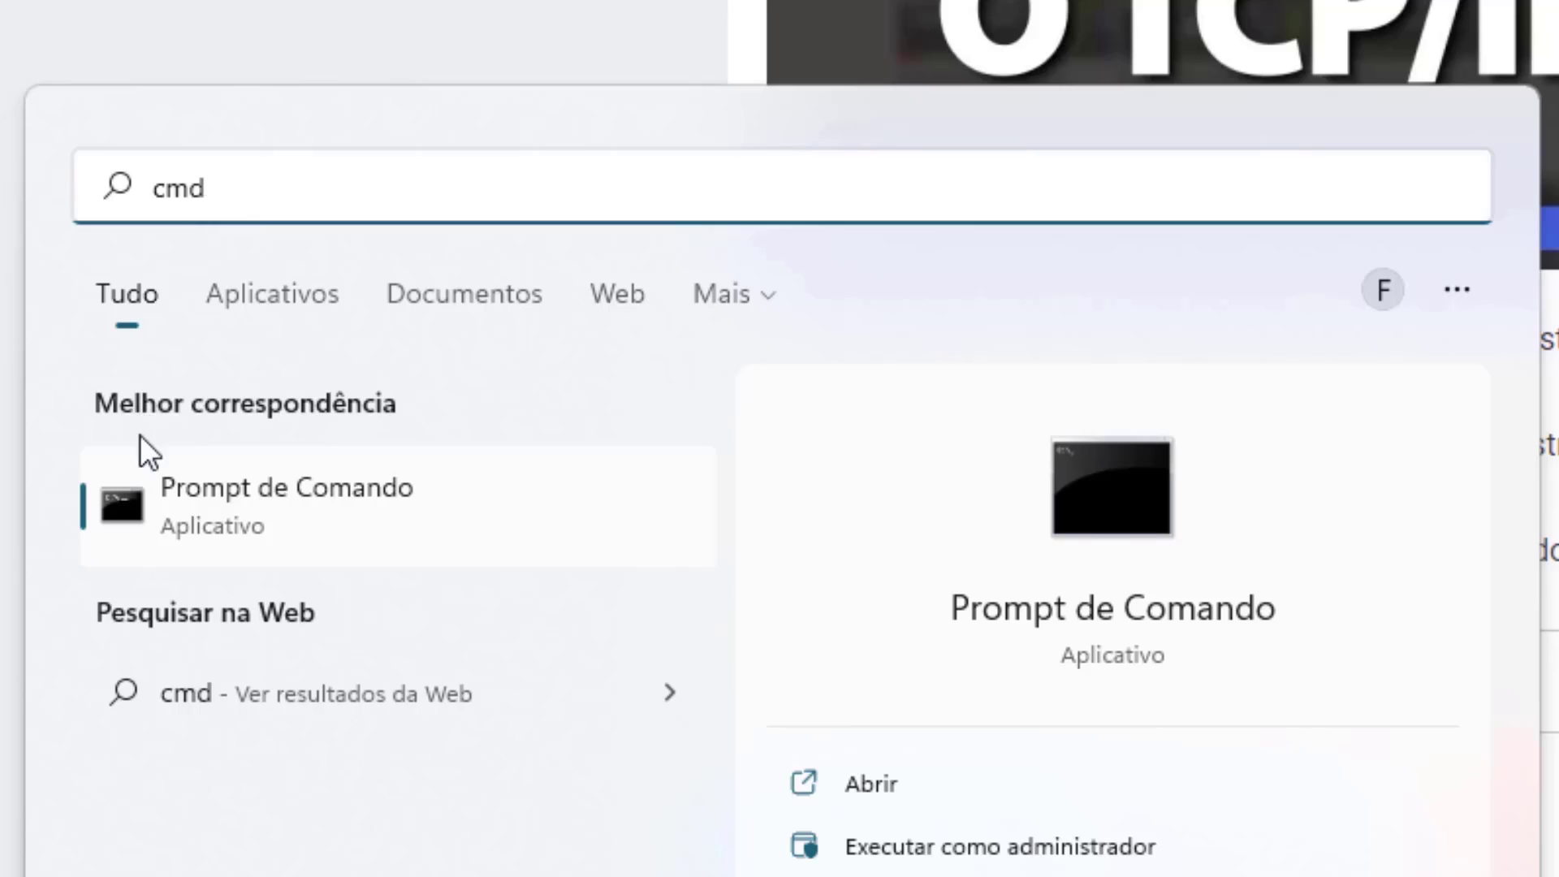
right_click(232, 494)
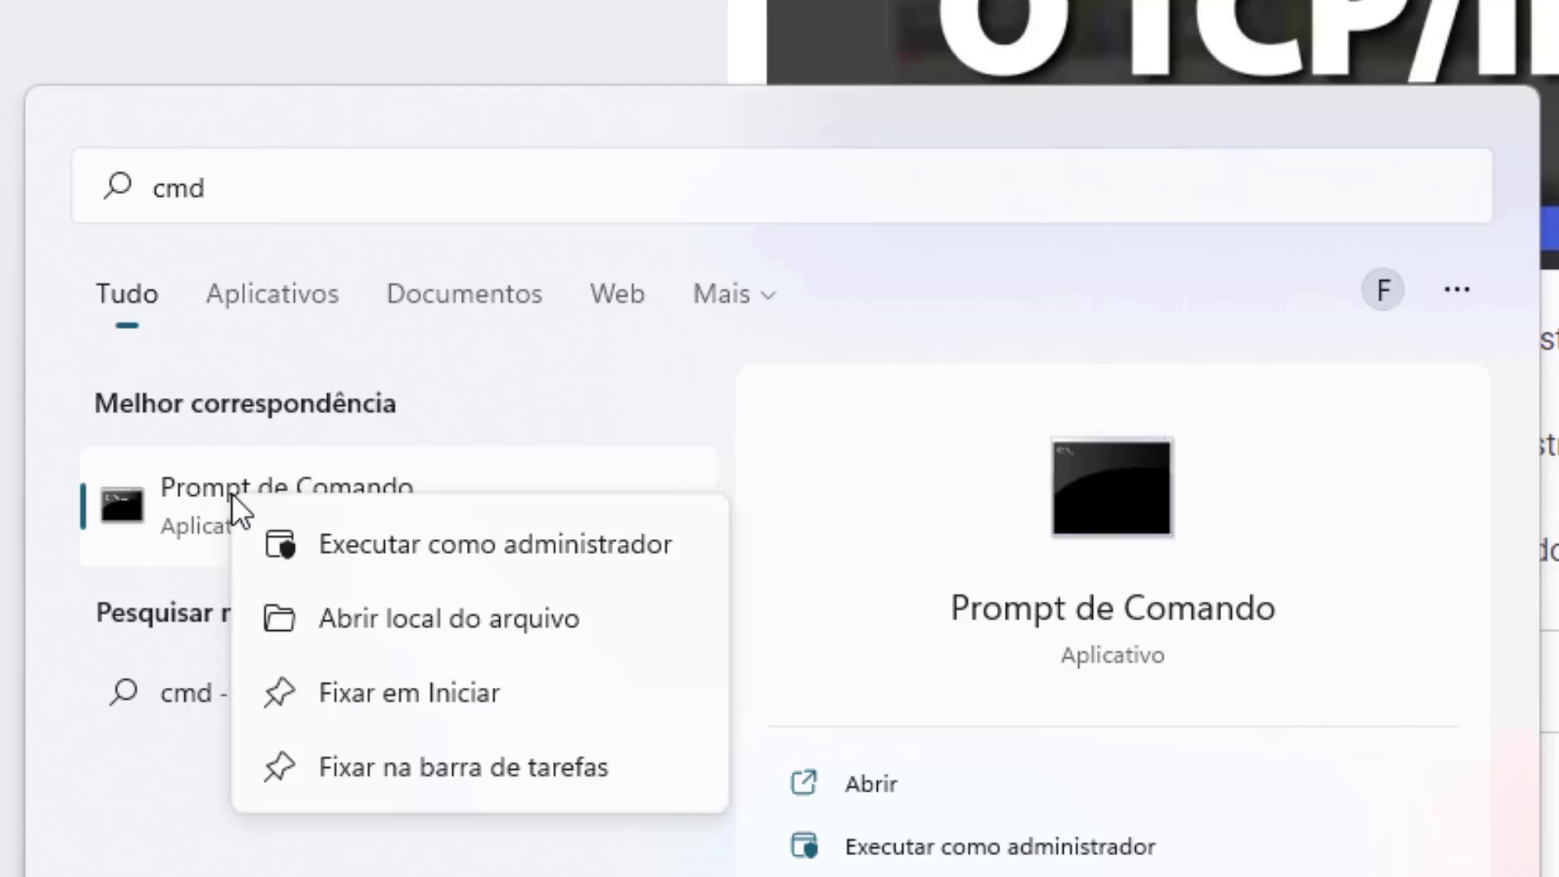
click(445, 544)
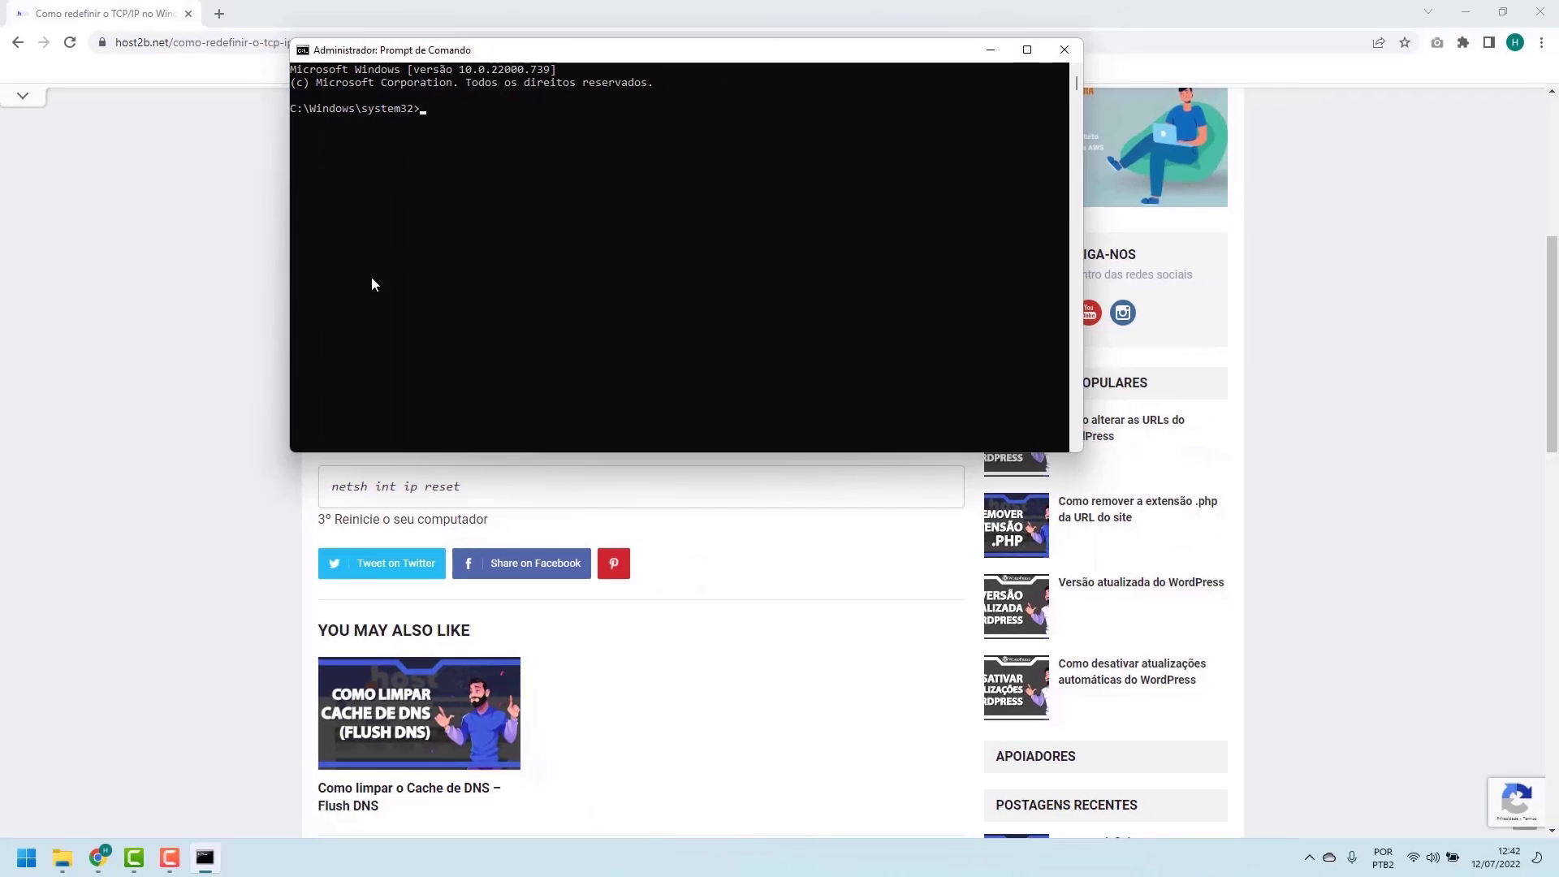
Step: Check the reset command in the host2b article and run netsh int ip reset in the administrator Command Prompt
click(246, 349)
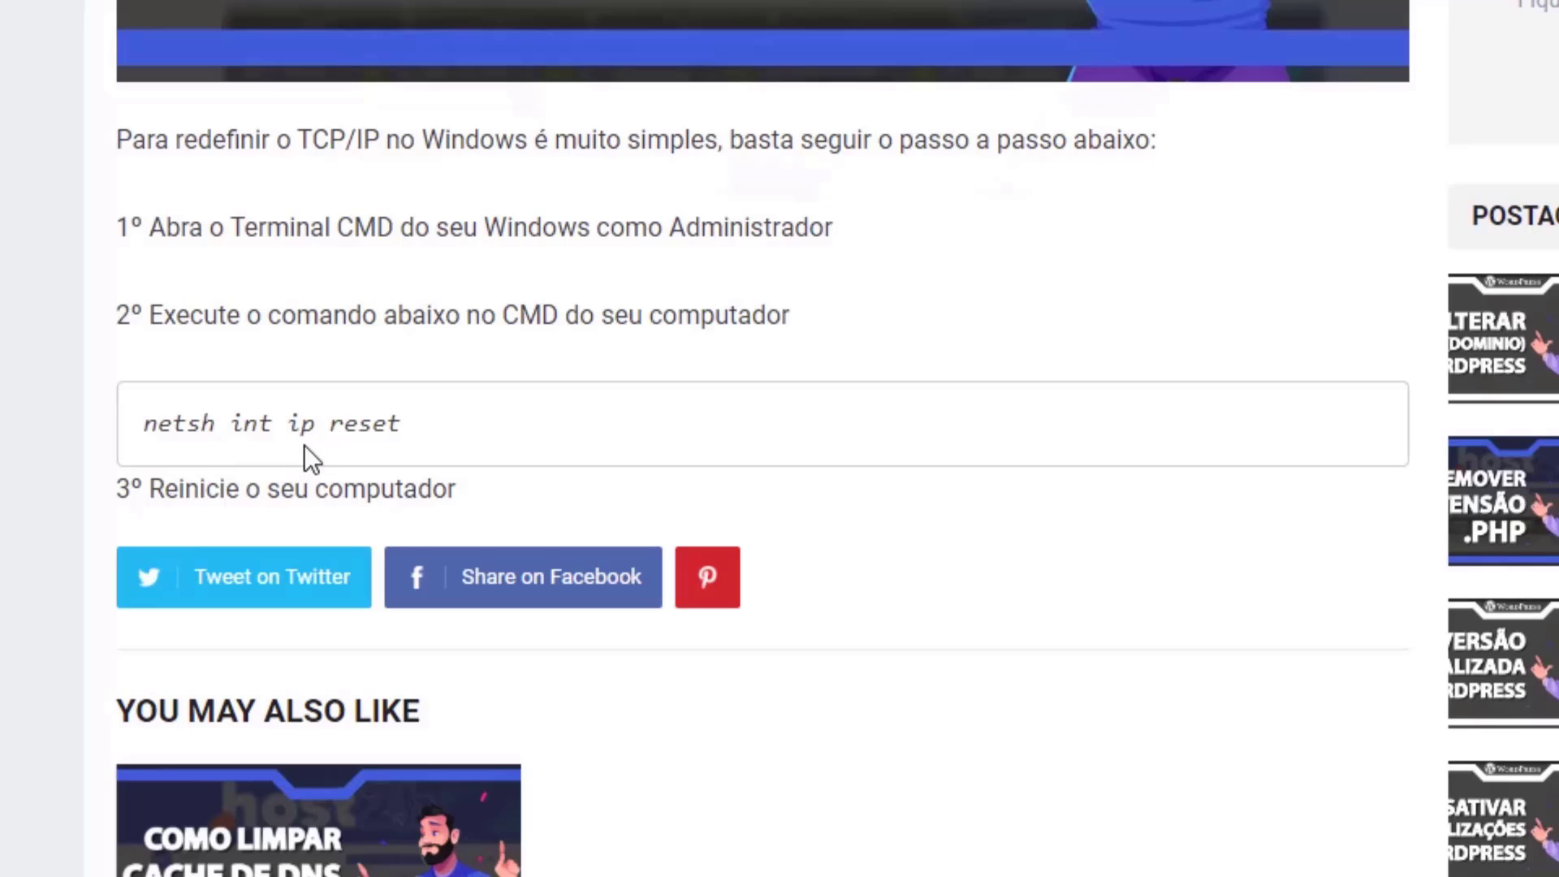
scroll(368, 441, up, 5)
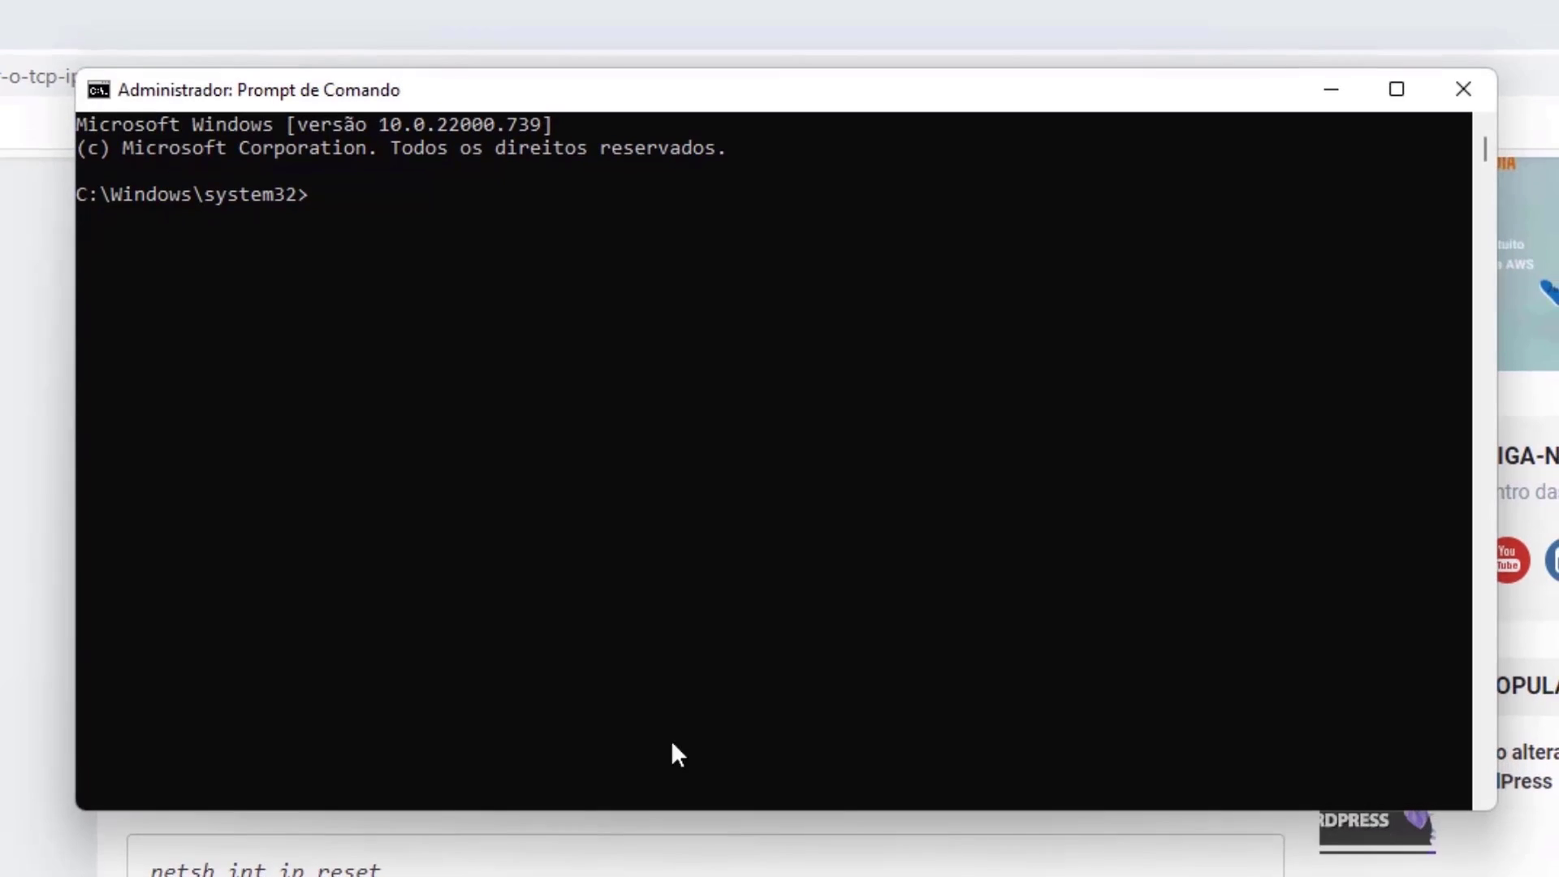
click(697, 591)
text(netsh int ip )
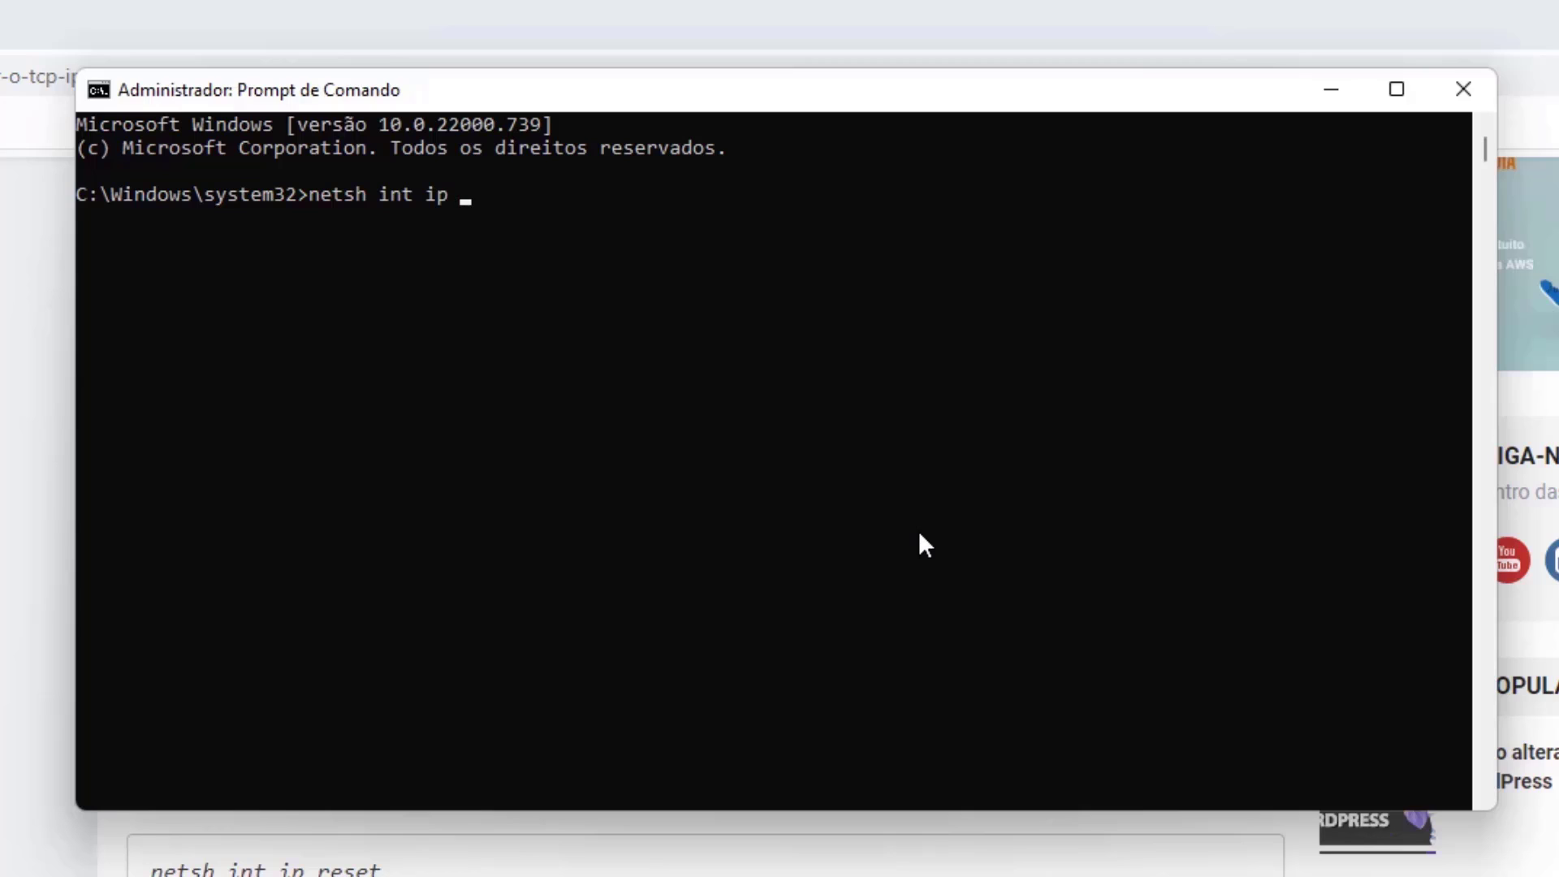
text(reset)
key(Return)
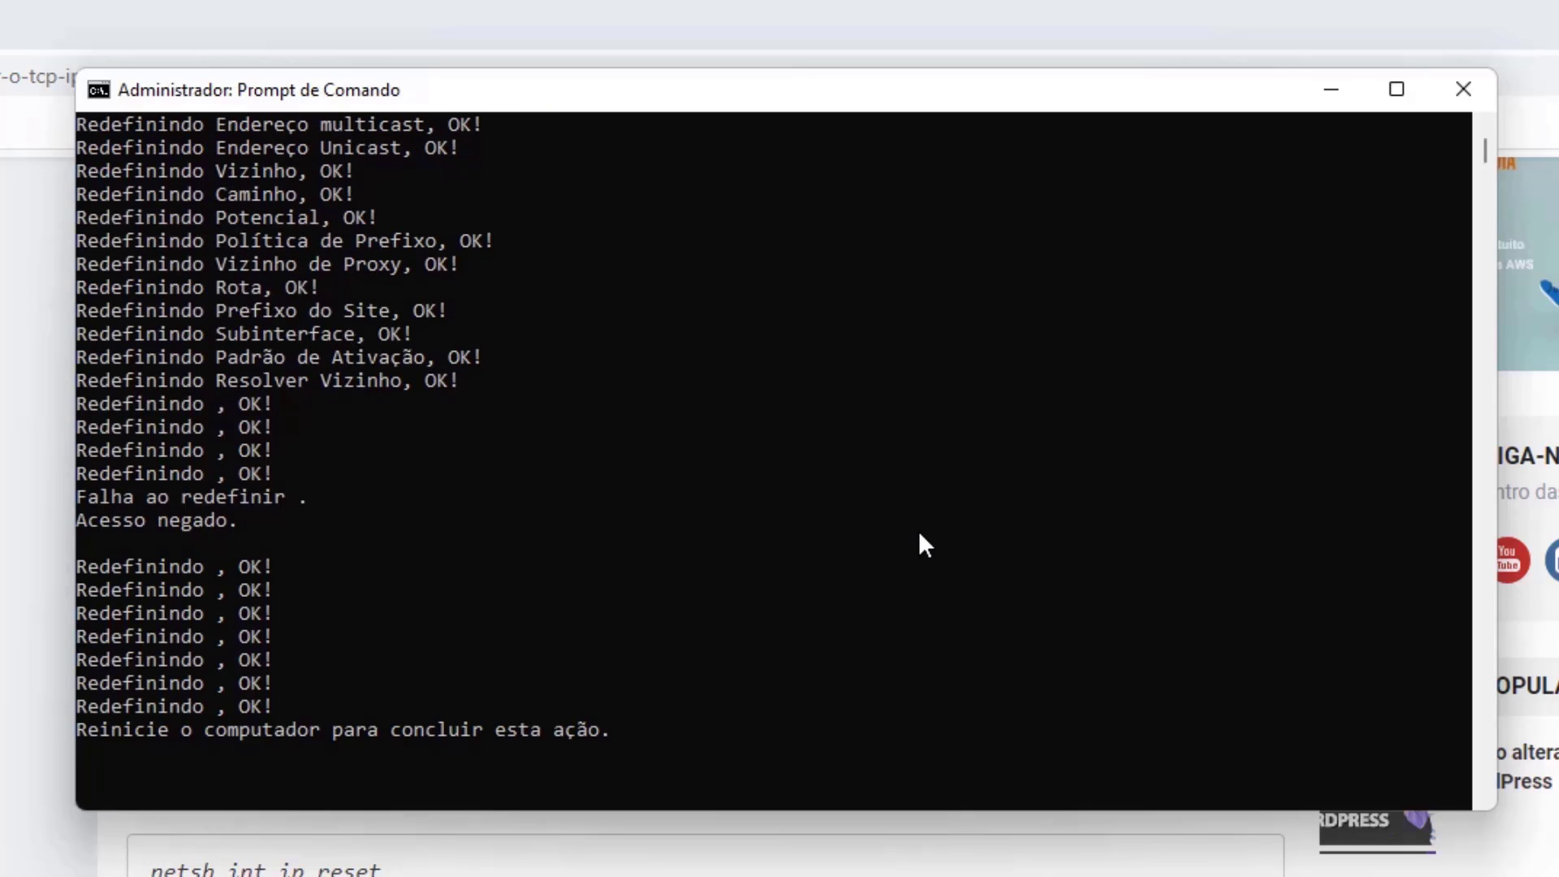